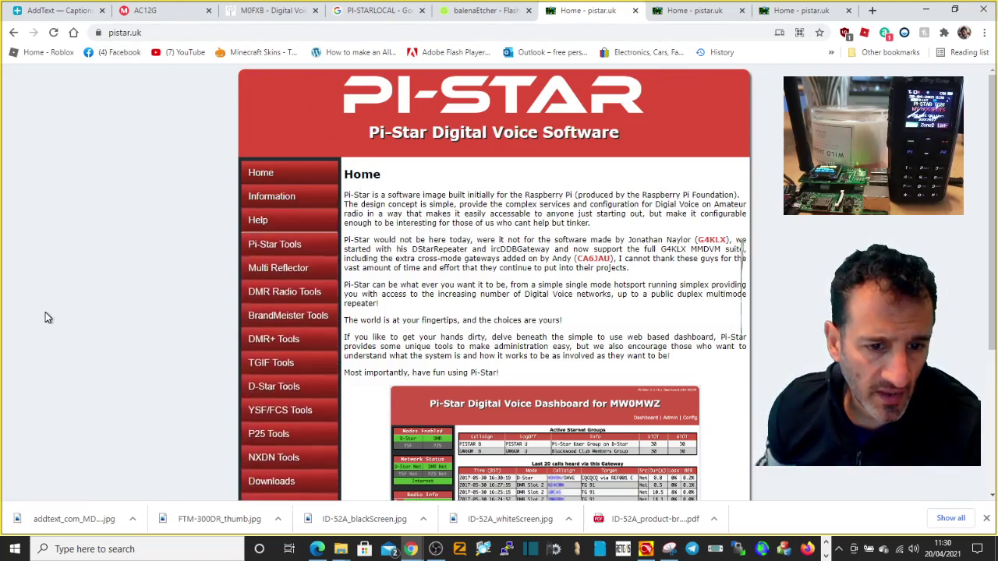
- Scroll the pistar.uk Home page and follow the sidebar link toward the Downloads section
{"action": "scroll", "coordinate": [269, 323], "scroll_direction": "down", "scroll_amount": 3}
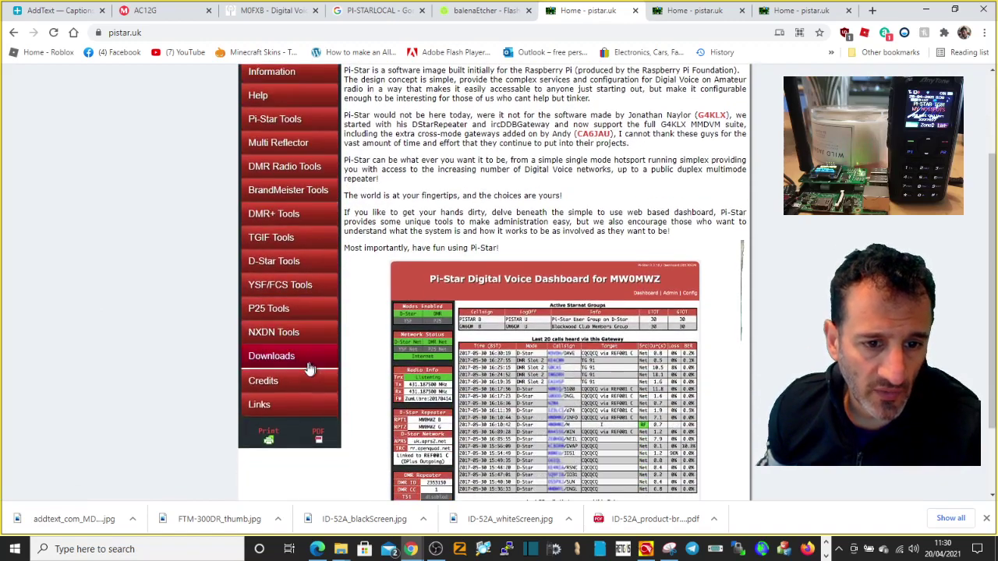
{"action": "left_click", "coordinate": [266, 361]}
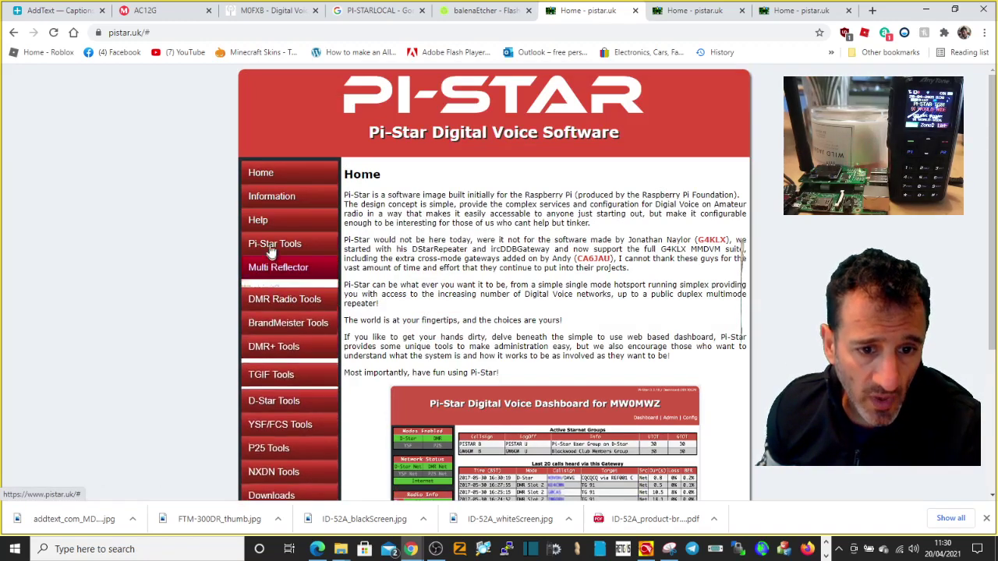
{"action": "scroll", "coordinate": [273, 311], "scroll_direction": "down", "scroll_amount": 3}
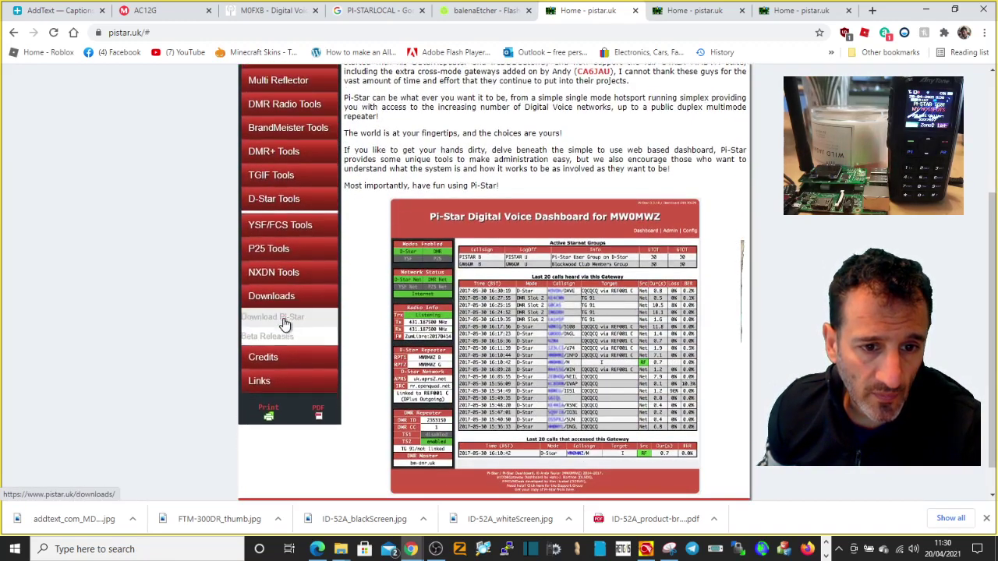
- Open the Pi-Star Downloads page and start downloading Pi-Star_RPi_V4.1.4_08-Feb-2021.zip
{"action": "left_click", "coordinate": [282, 319]}
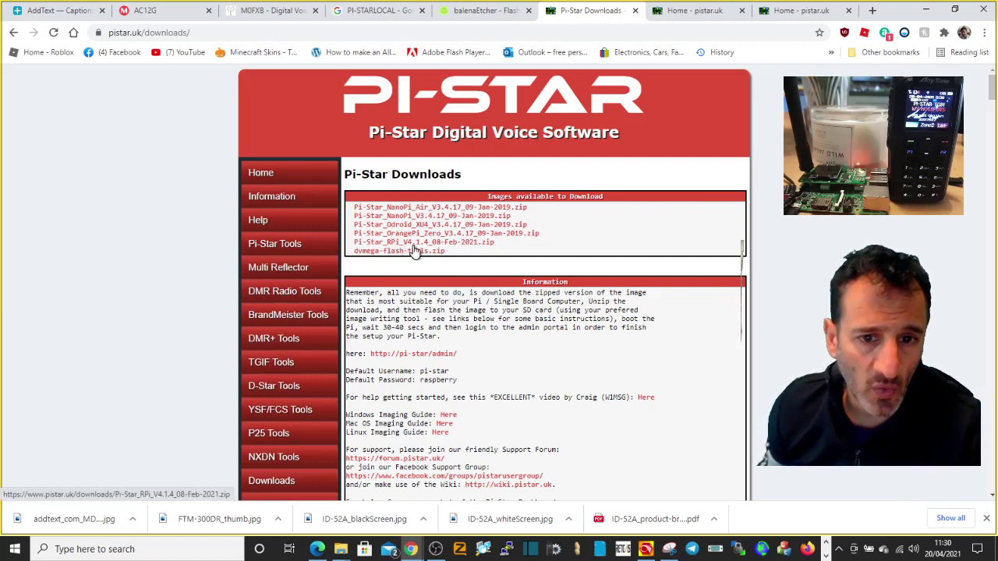
{"action": "left_click", "coordinate": [436, 244]}
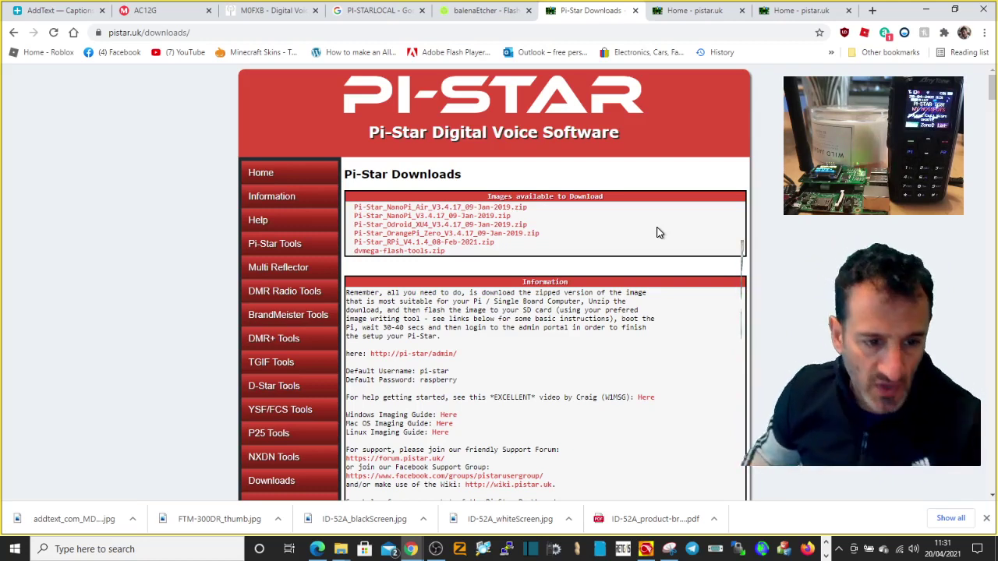
{"action": "left_click", "coordinate": [474, 247]}
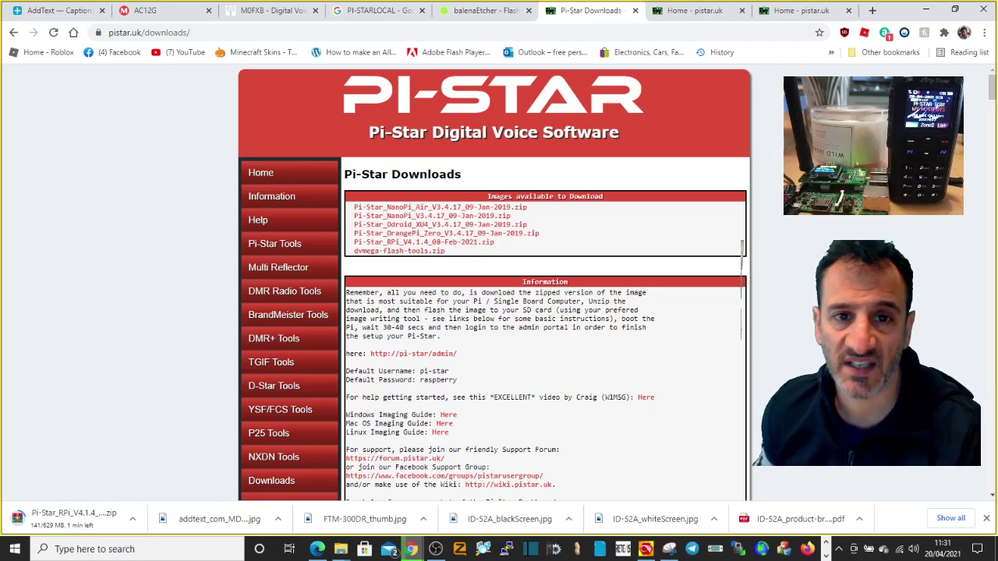
- Switch to the balenaEtcher tab, restore Chrome down, and move the Etcher window left
{"action": "left_click", "coordinate": [470, 11]}
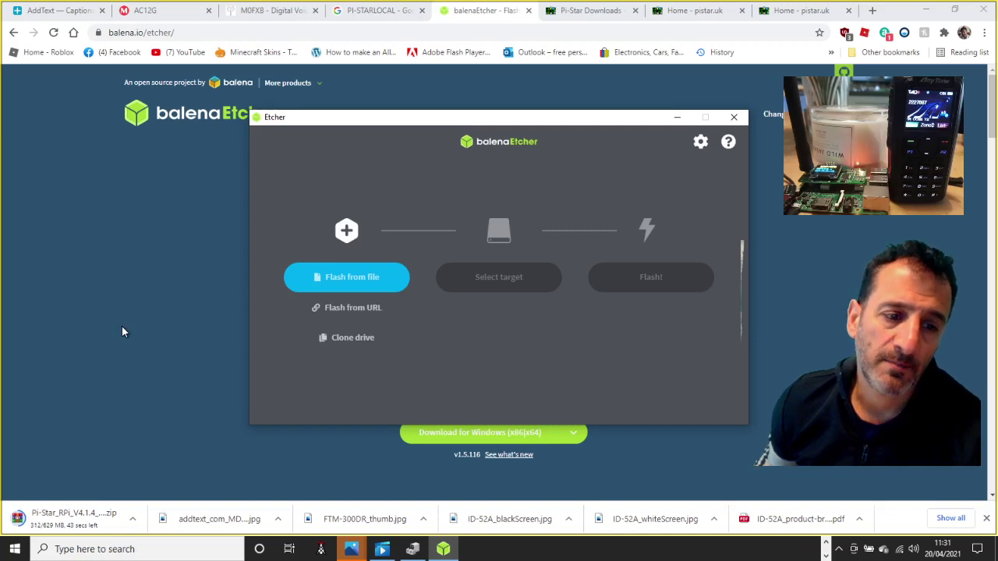
{"action": "left_click", "coordinate": [955, 16]}
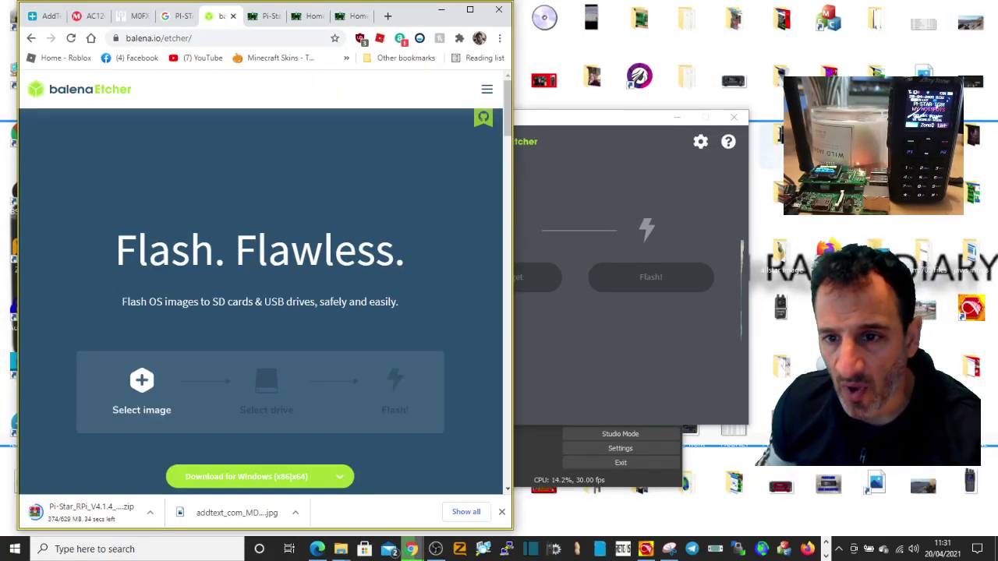
{"action": "right_click", "coordinate": [763, 160]}
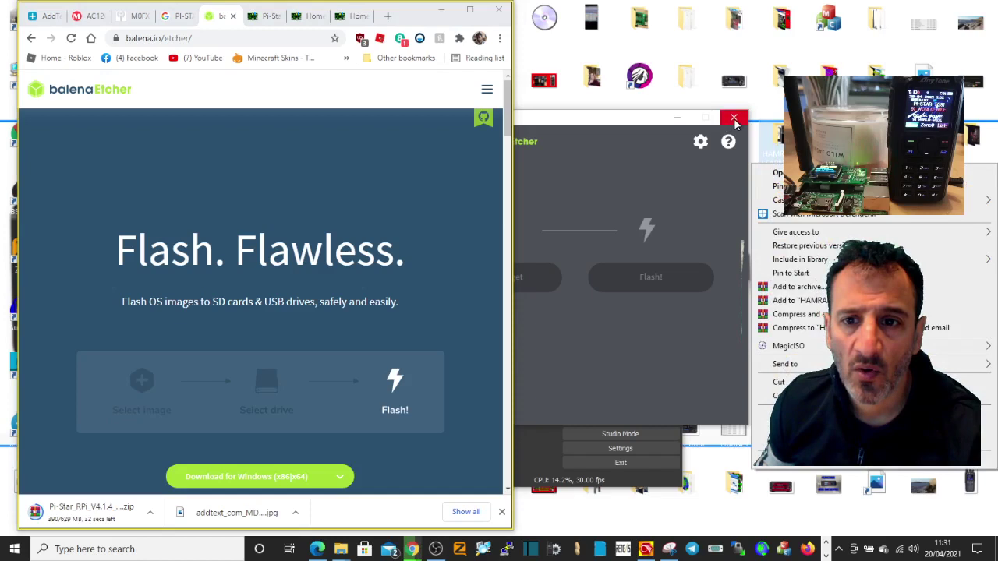
{"action": "left_click_drag", "start_coordinate": [640, 119], "coordinate": [569, 124]}
{"action": "right_click", "coordinate": [753, 162]}
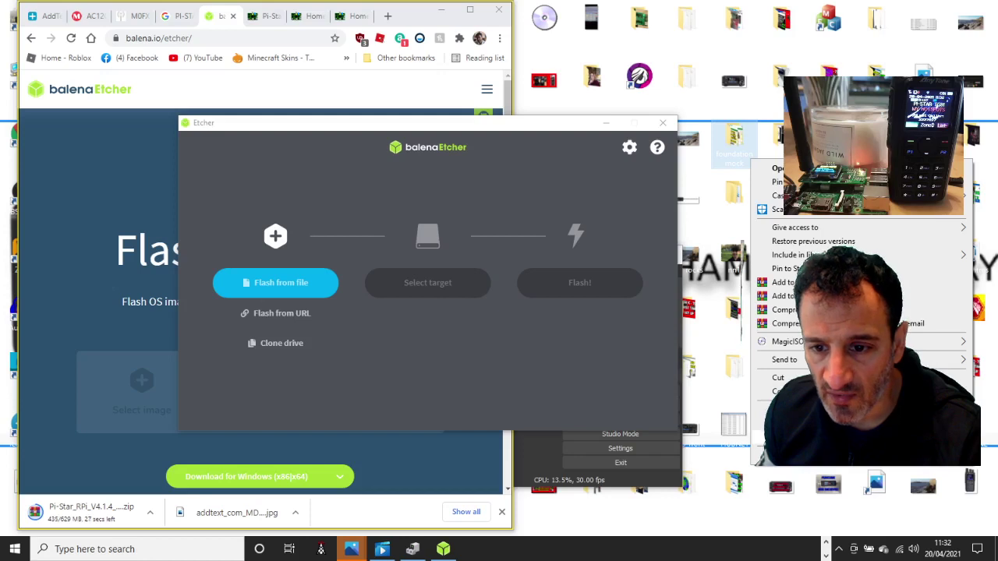
- Create a new desktop folder named PISTAR
{"action": "right_click", "coordinate": [701, 215]}
{"action": "left_click", "coordinate": [918, 53]}
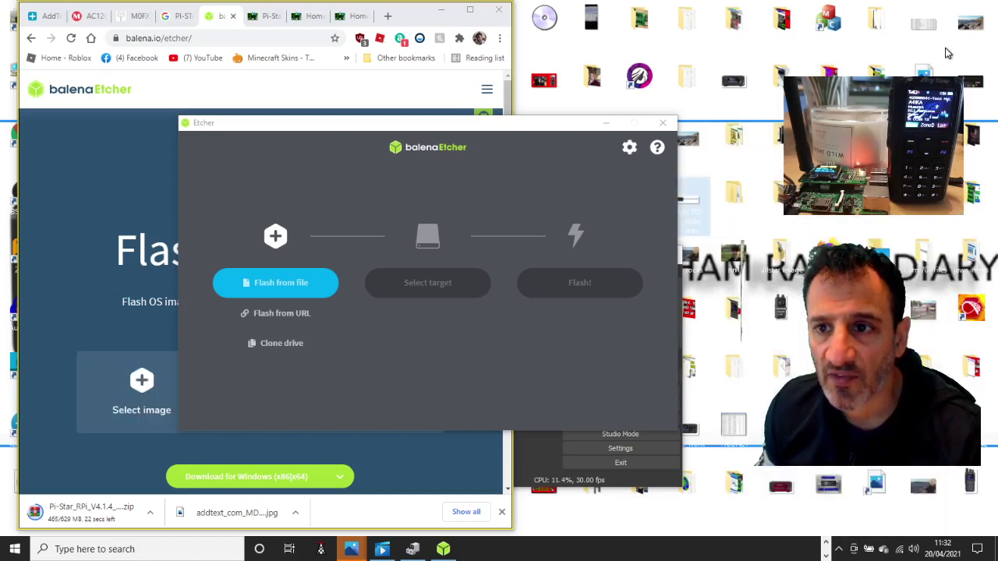
{"action": "right_click", "coordinate": [800, 49]}
{"action": "mouse_move", "coordinate": [810, 165]}
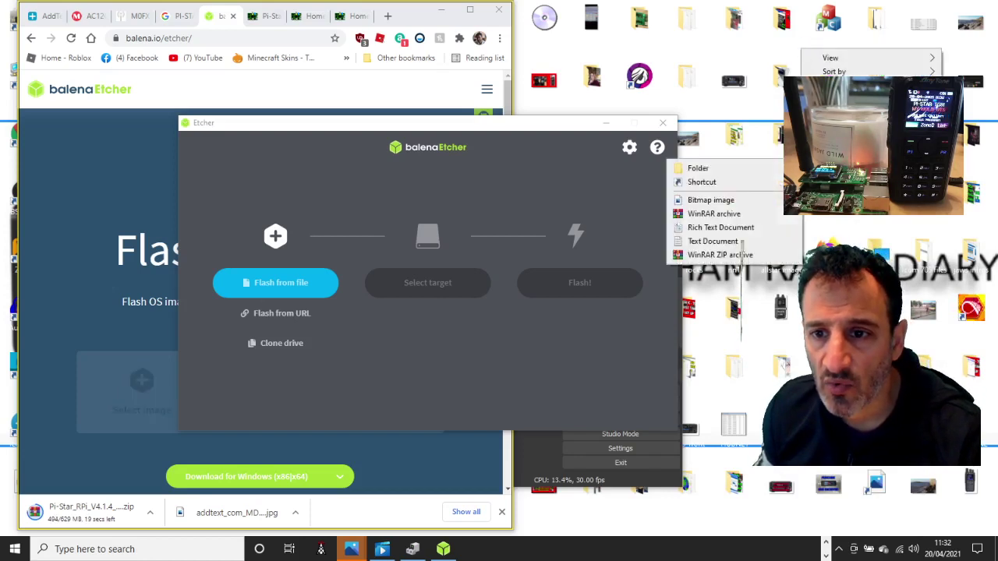
{"action": "left_click", "coordinate": [699, 168]}
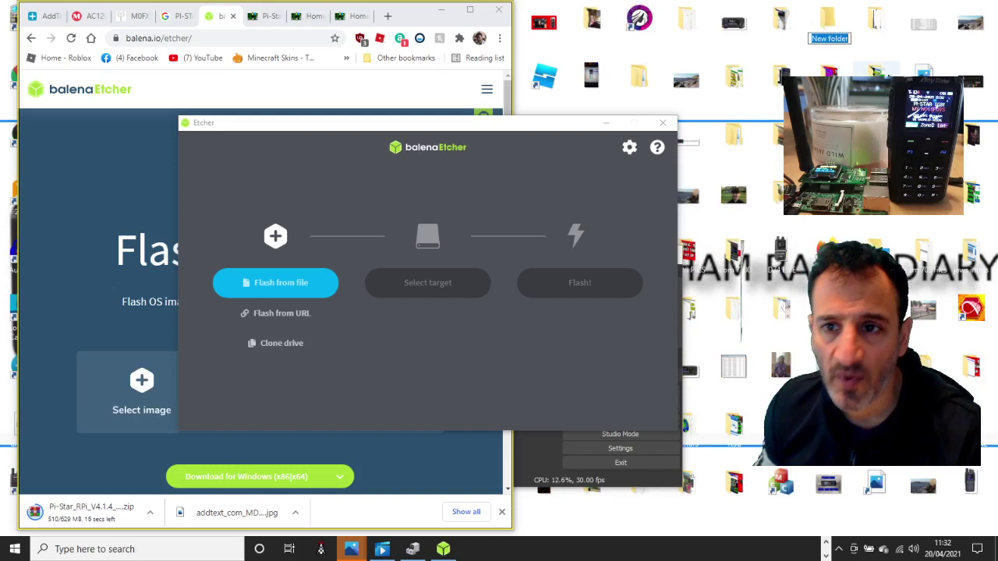
{"action": "type", "text": "PIS"}
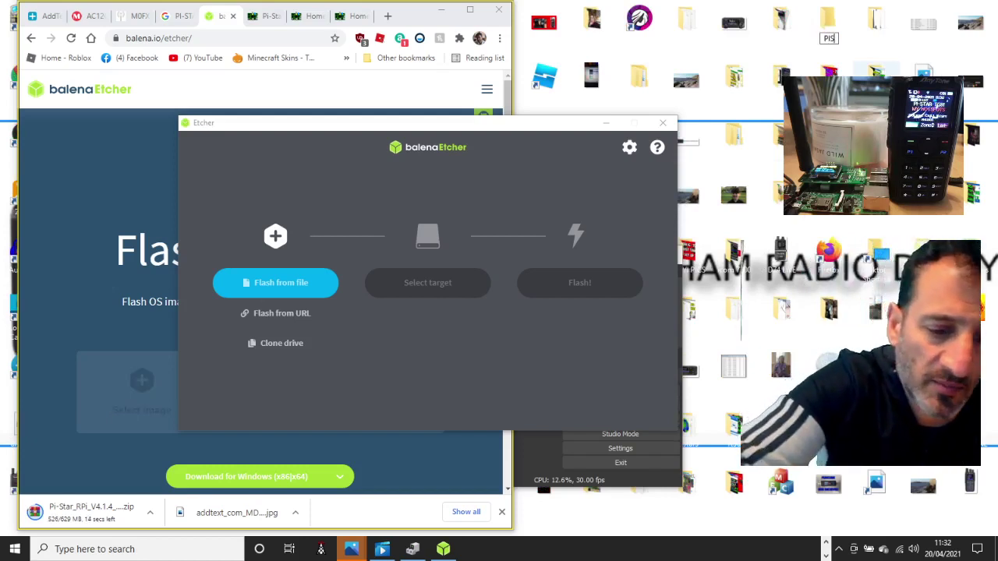
{"action": "type", "text": "TAR"}
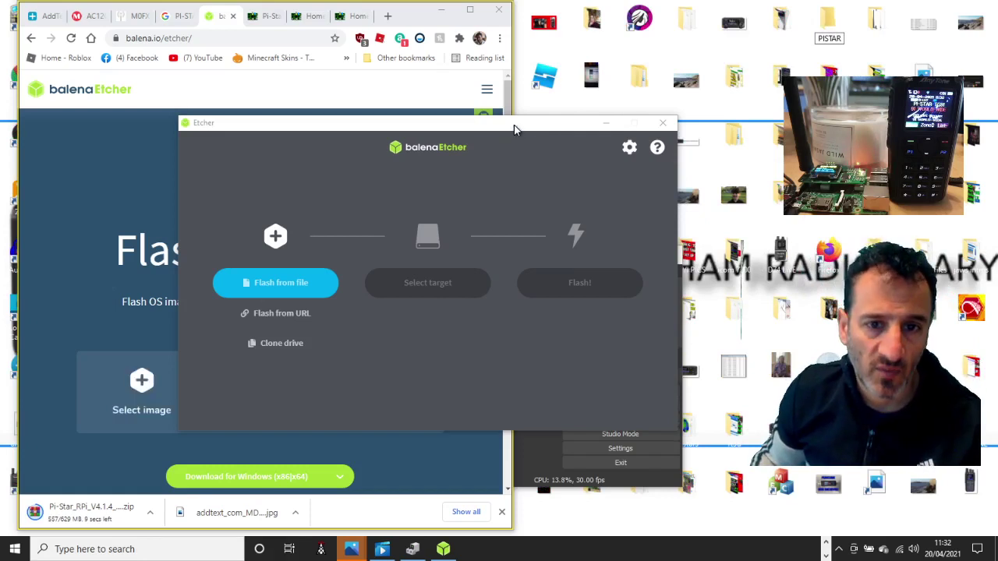
- Move the Etcher window to the right and maximize Chrome again
{"action": "left_click_drag", "start_coordinate": [514, 128], "coordinate": [795, 139]}
{"action": "left_click_drag", "start_coordinate": [733, 144], "coordinate": [741, 145]}
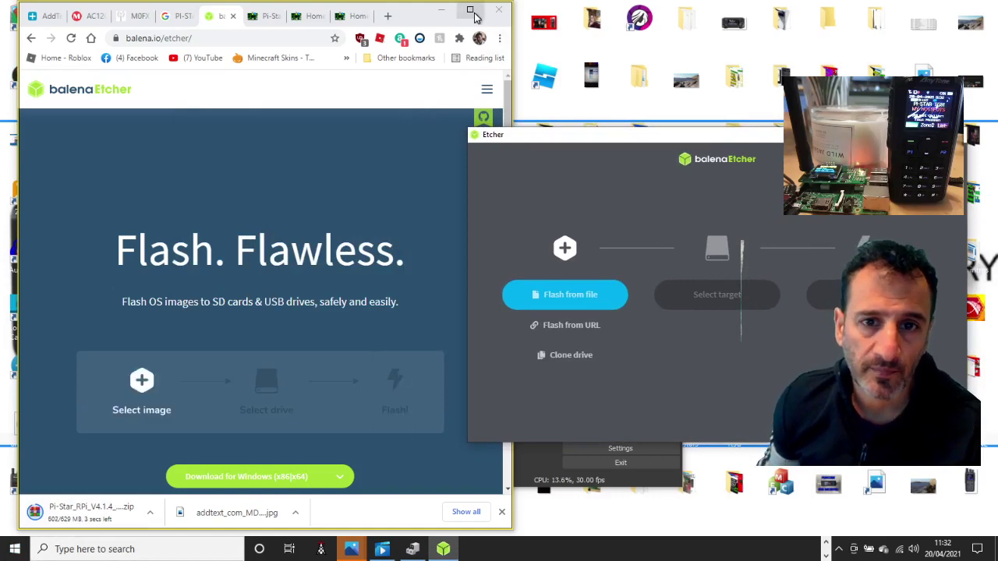
{"action": "left_click", "coordinate": [470, 10]}
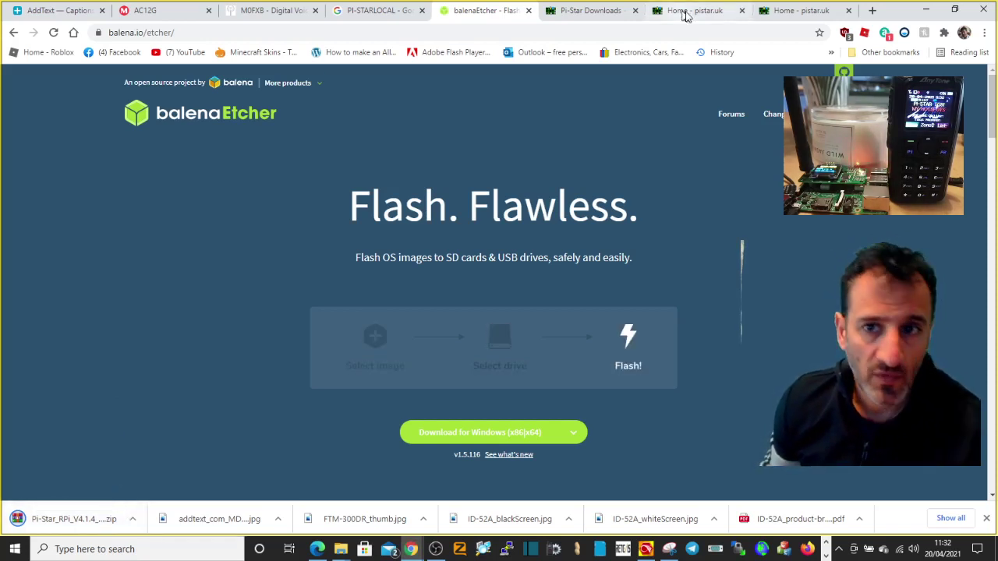
- Search for WINRAR in a new tab and download WinRAR 6.01 English 64 bit
{"action": "left_click", "coordinate": [873, 14]}
{"action": "type", "text": "W"}
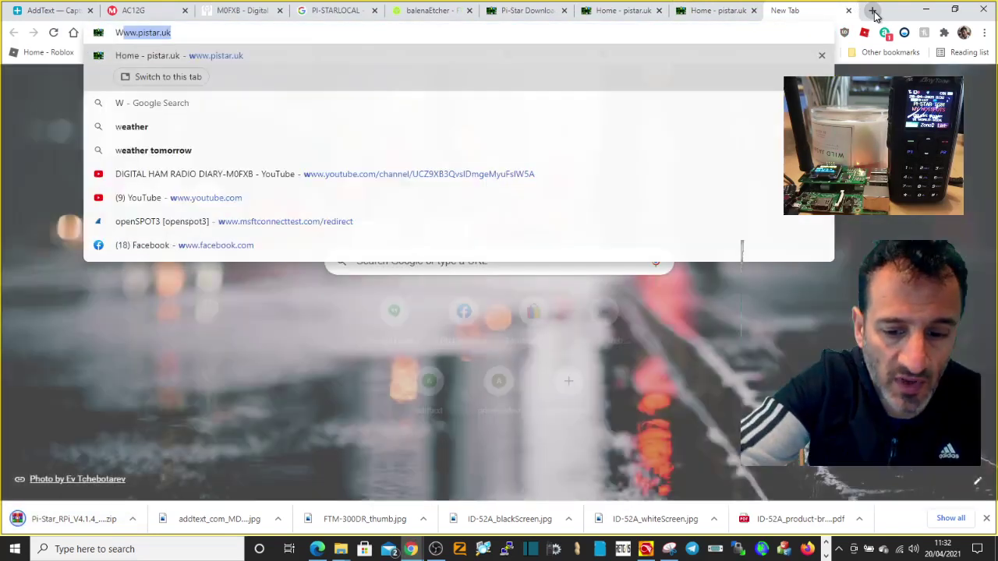
{"action": "type", "text": "INRAR"}
{"action": "key", "text": "Return"}
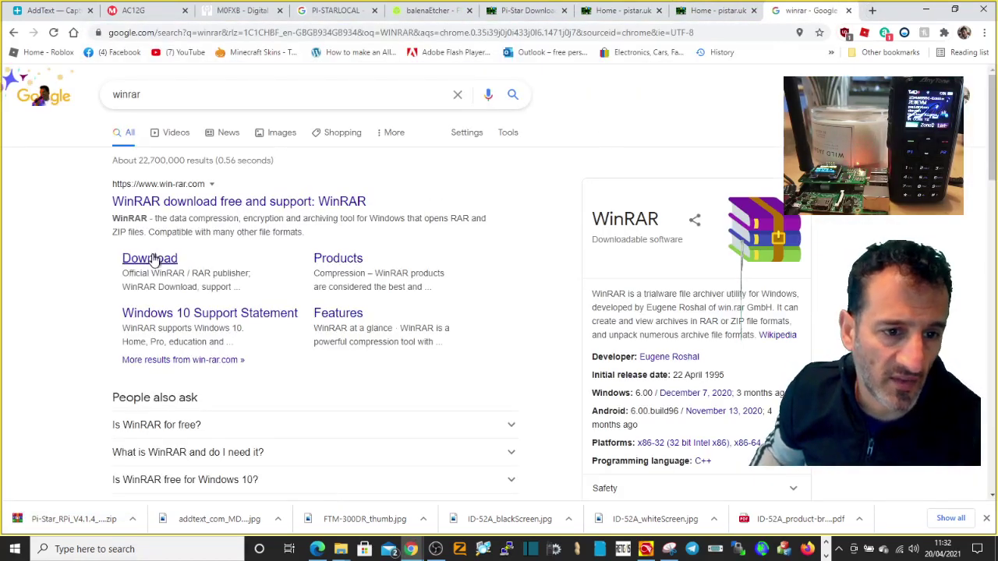
{"action": "left_click", "coordinate": [153, 263]}
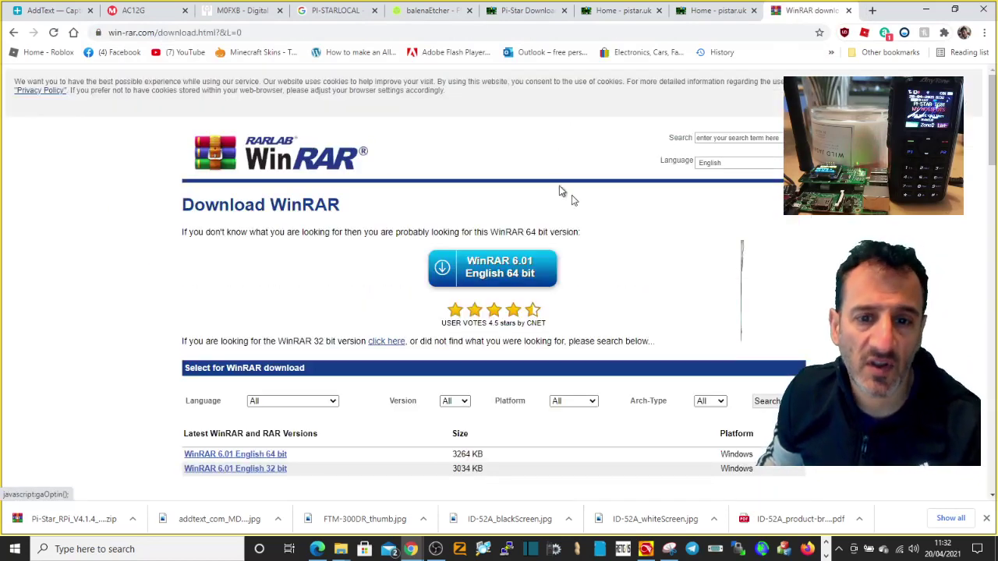
{"action": "scroll", "coordinate": [669, 198], "scroll_direction": "down", "scroll_amount": 3}
{"action": "scroll", "coordinate": [514, 261], "scroll_direction": "up", "scroll_amount": 3}
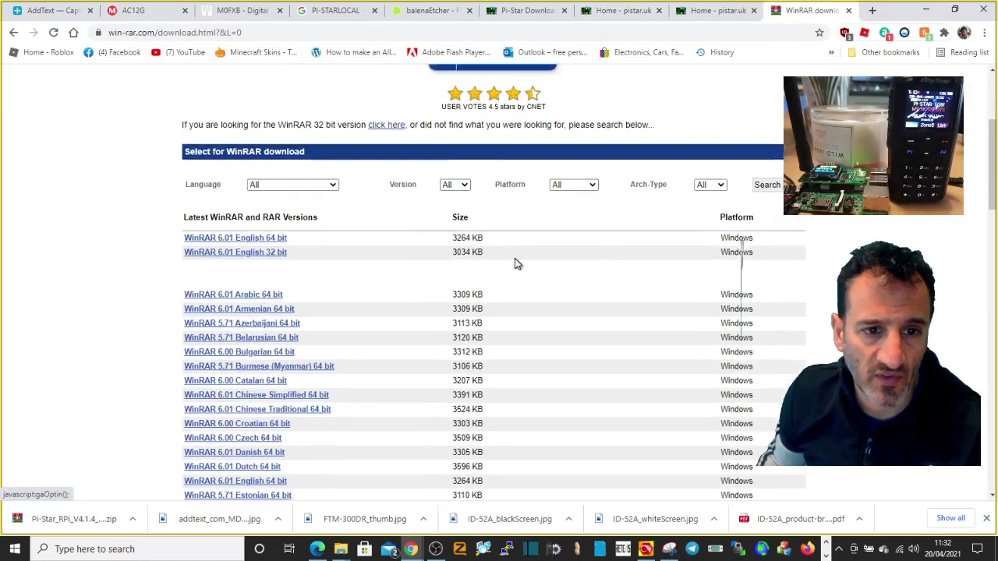
{"action": "scroll", "coordinate": [421, 269], "scroll_direction": "down", "scroll_amount": 2}
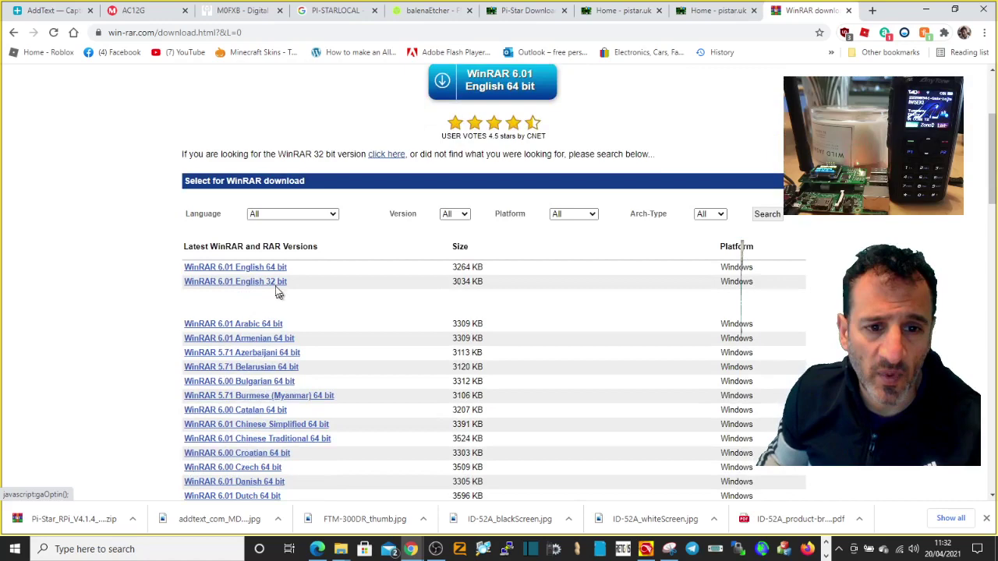
{"action": "left_click", "coordinate": [258, 267]}
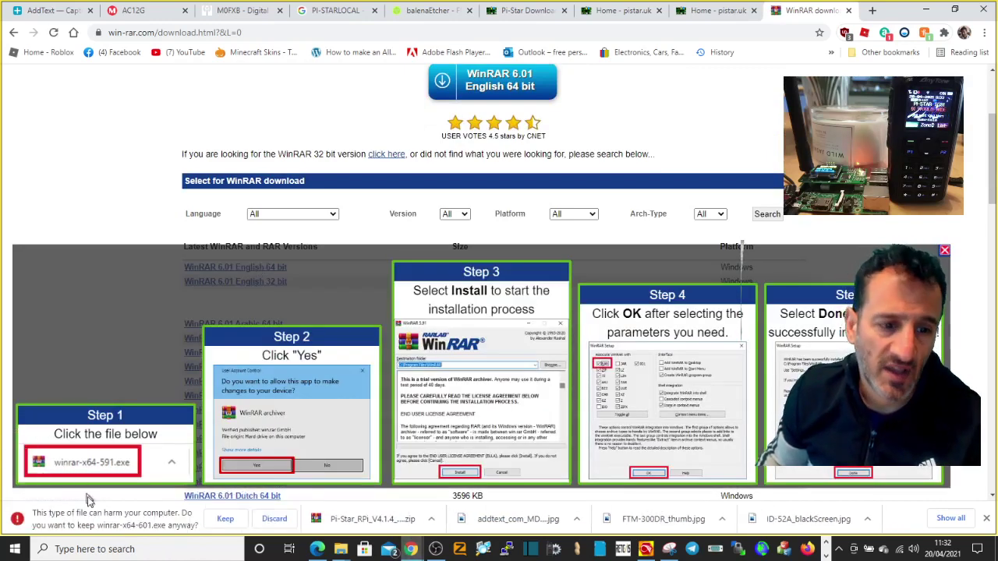
- Keep and run winrar-x64-601.exe, installing WinRAR with the default options
{"action": "left_click", "coordinate": [226, 519]}
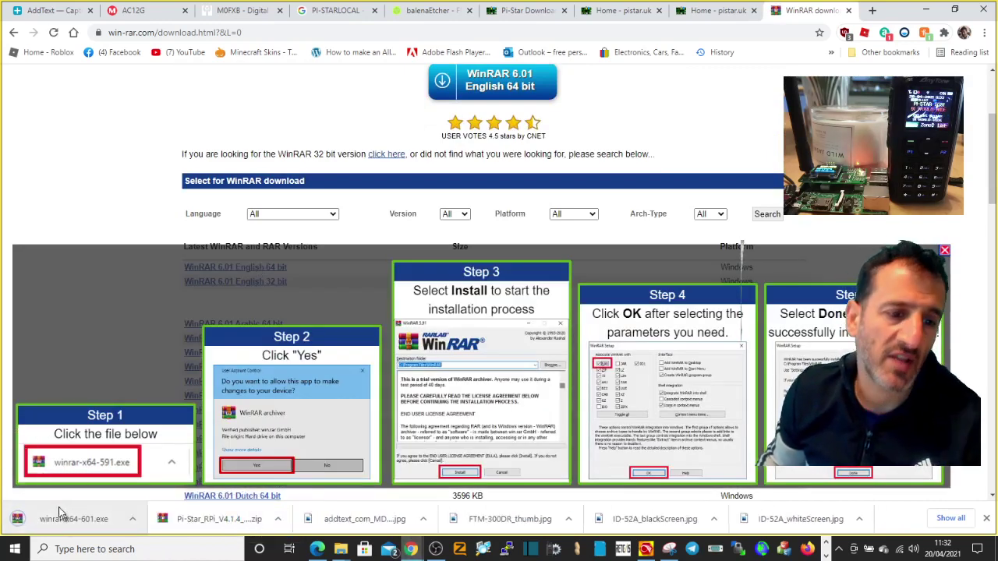
{"action": "left_click", "coordinate": [95, 513]}
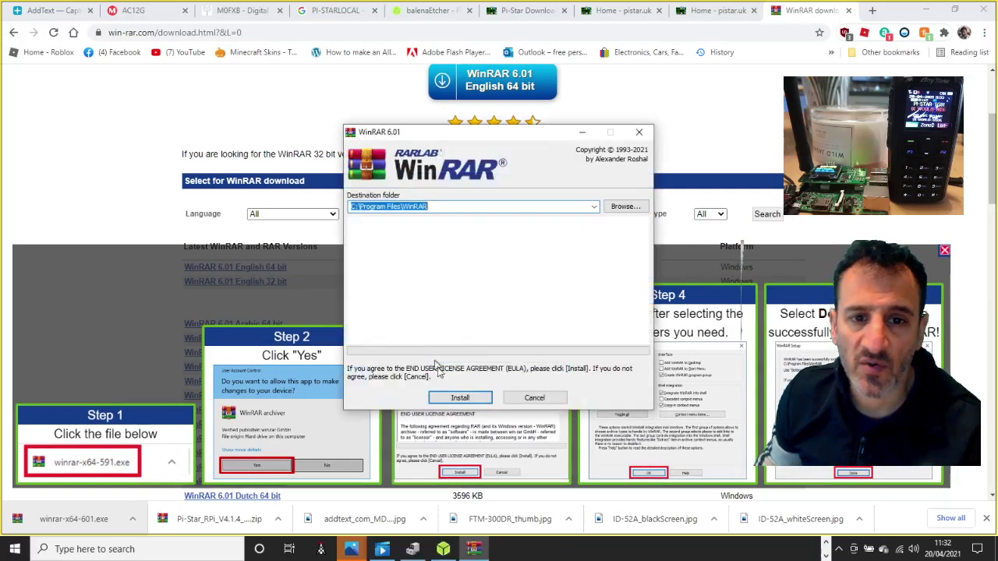
{"action": "left_click", "coordinate": [460, 398]}
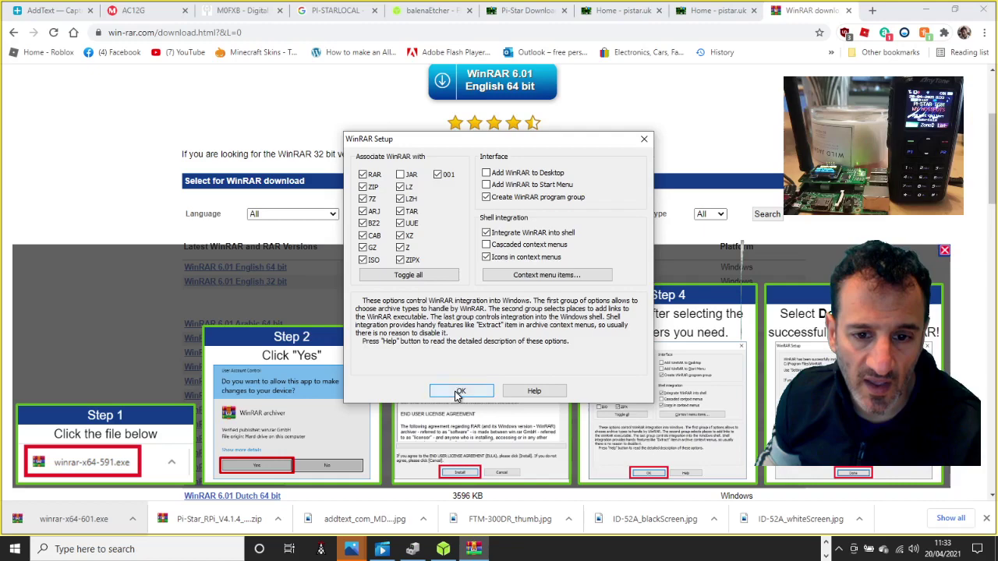
{"action": "left_click", "coordinate": [459, 392]}
{"action": "left_click", "coordinate": [489, 392]}
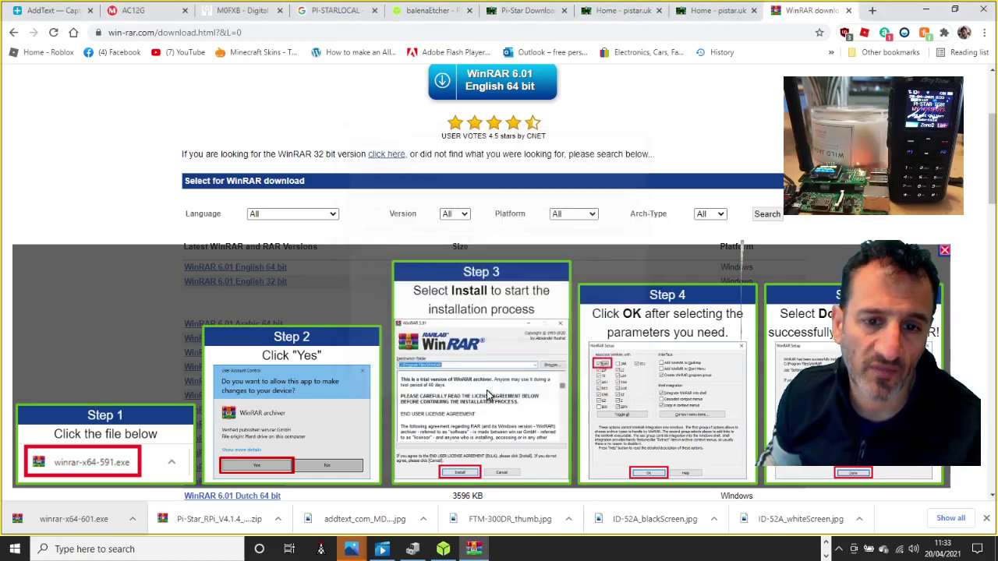
- Rerun and finish the WinRAR installer, then dismiss the first-use notice so the Pi-Star zip opens
{"action": "left_click", "coordinate": [721, 10]}
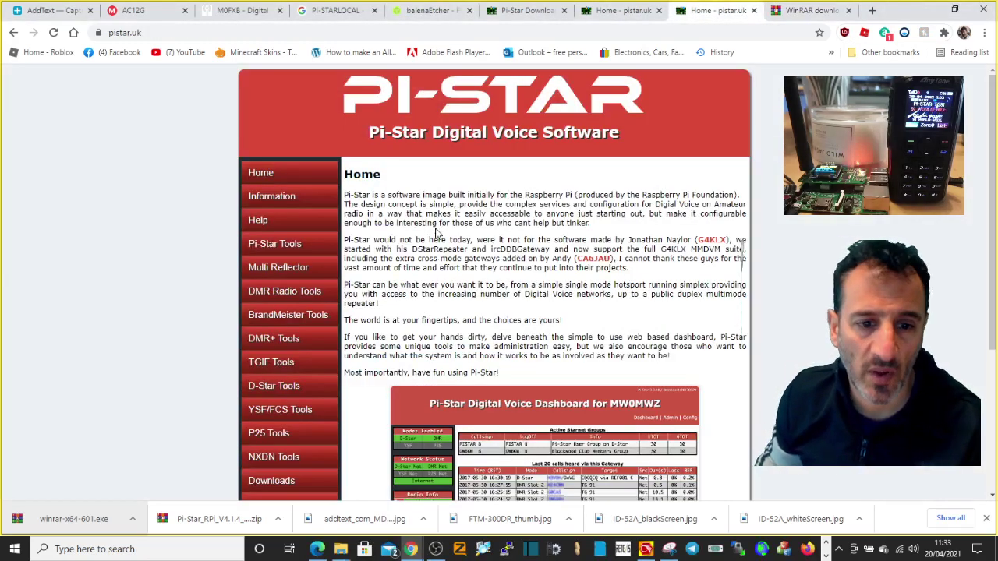
{"action": "left_click", "coordinate": [77, 527]}
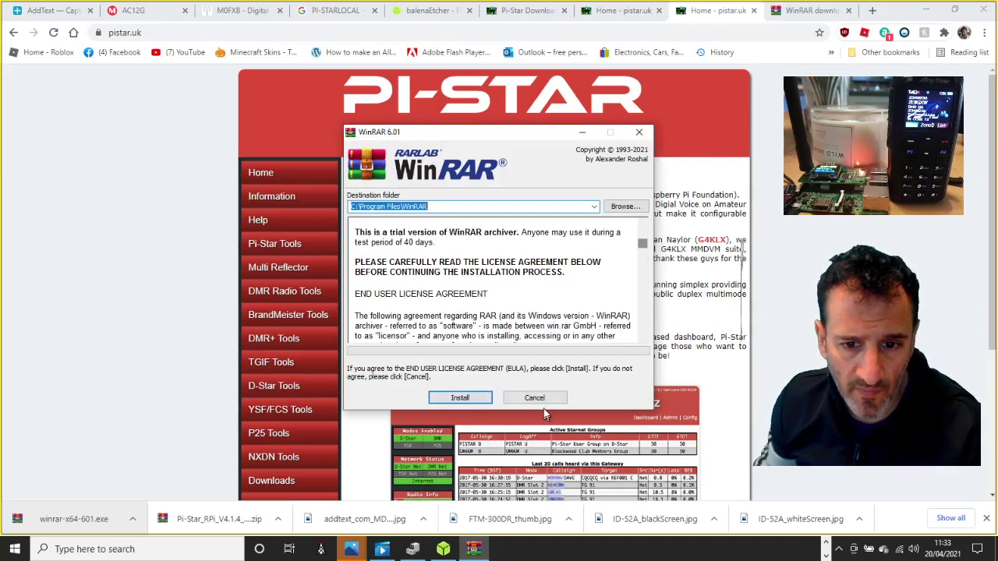
{"action": "left_click", "coordinate": [460, 398]}
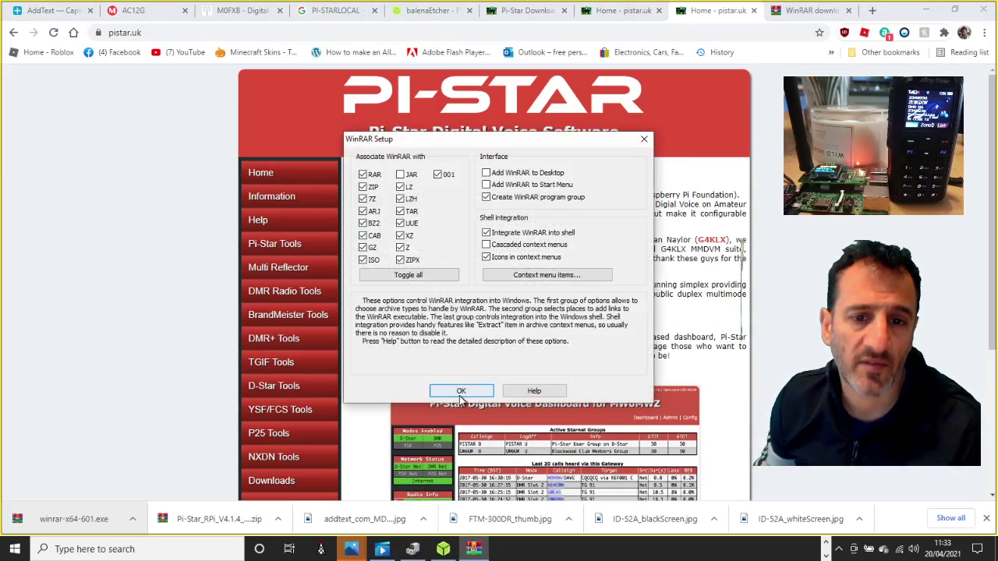
{"action": "left_click", "coordinate": [460, 392]}
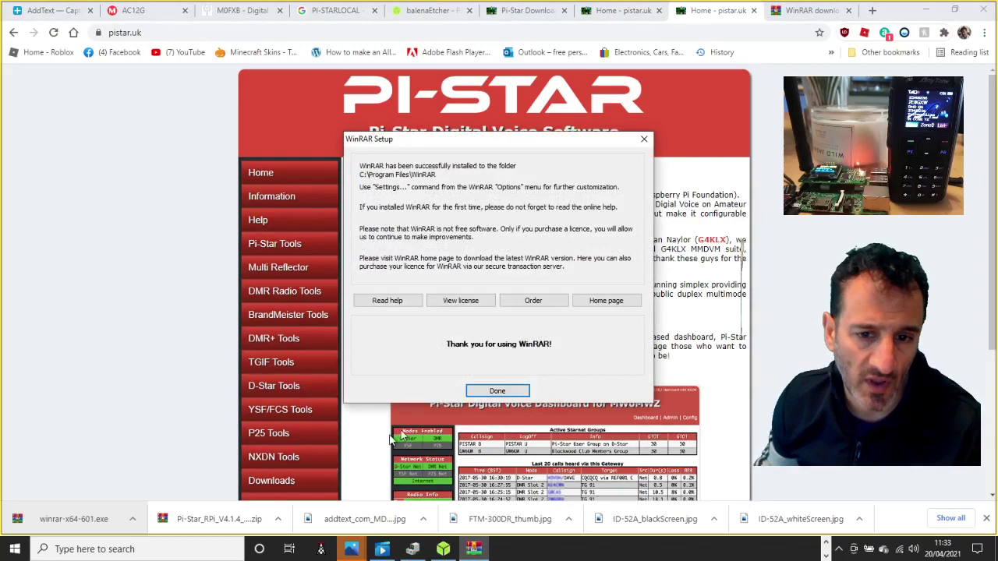
{"action": "left_click", "coordinate": [496, 392]}
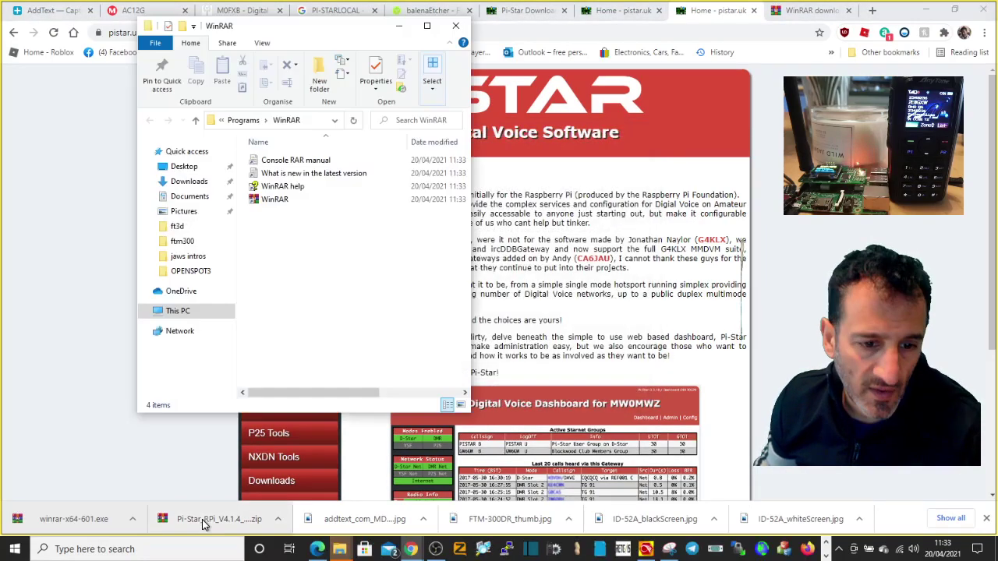
{"action": "left_click", "coordinate": [204, 520]}
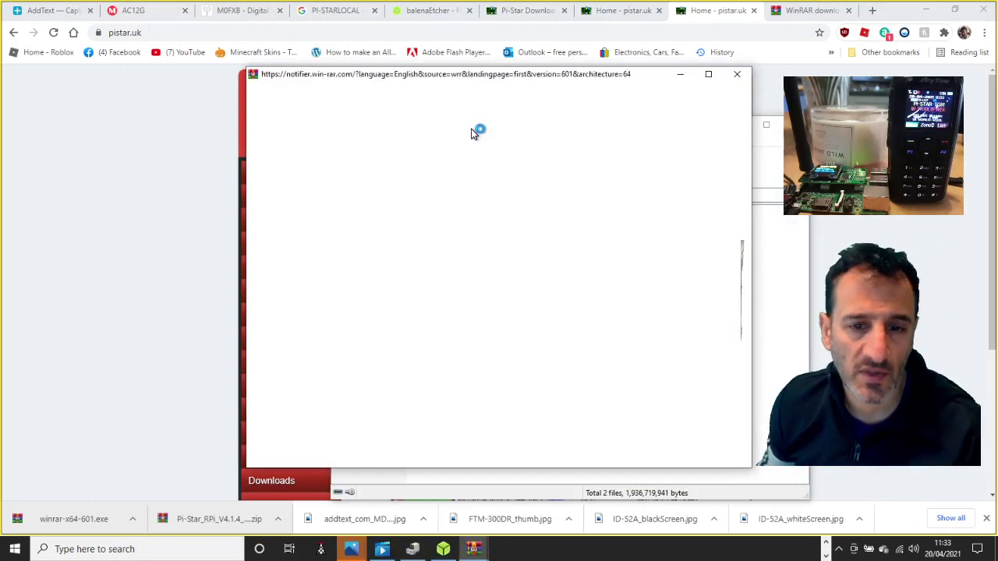
{"action": "left_click", "coordinate": [744, 75]}
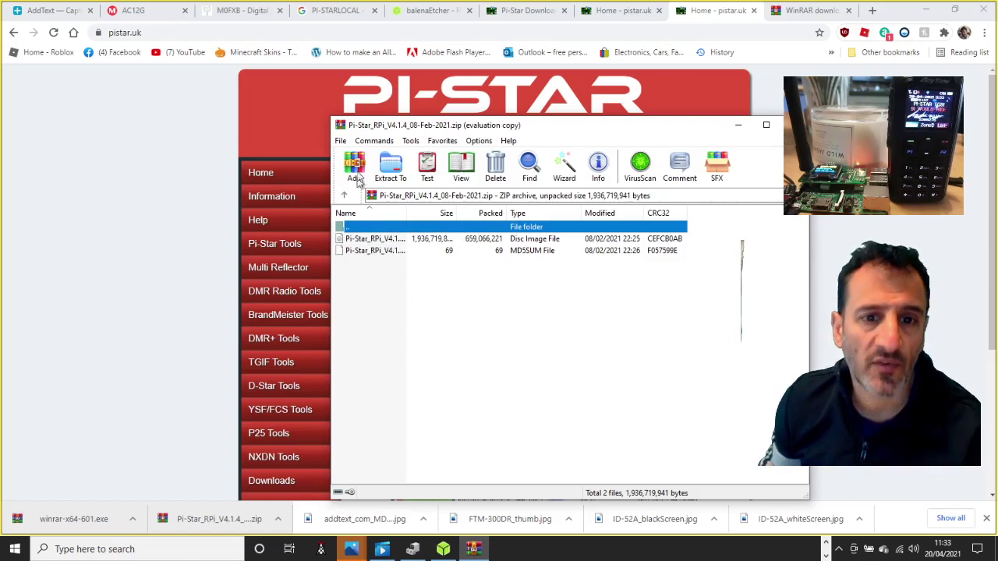
- Extract the Pi-Star archive to the Desktop\PISTAR folder
{"action": "left_click", "coordinate": [392, 168]}
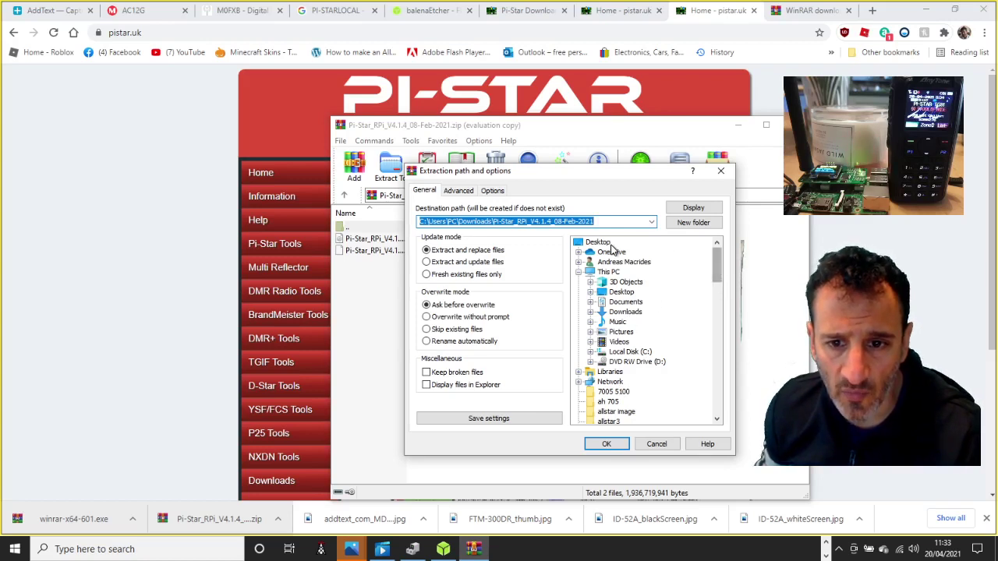
{"action": "left_click_drag", "start_coordinate": [716, 257], "coordinate": [715, 385]}
{"action": "left_click", "coordinate": [609, 372]}
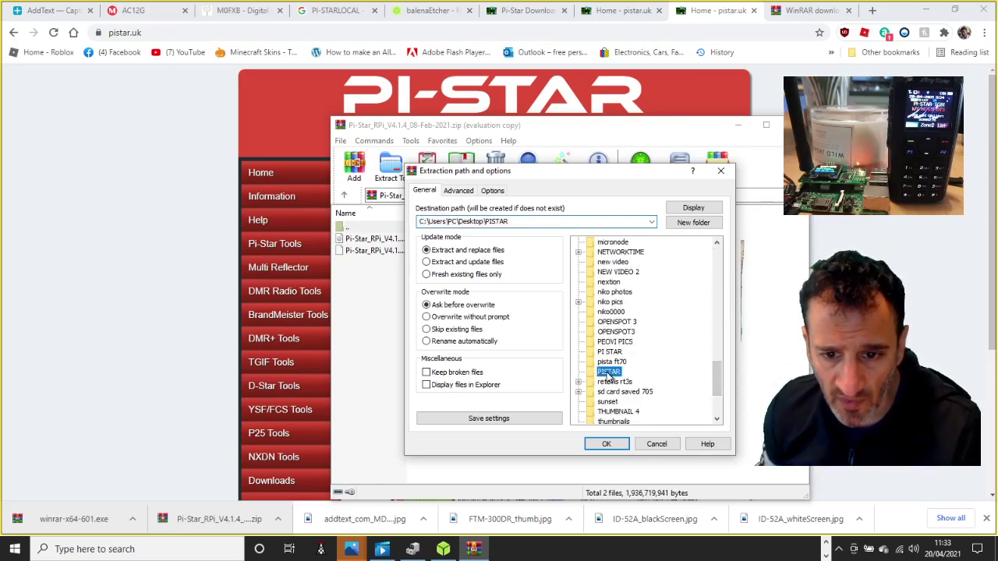
{"action": "left_click", "coordinate": [605, 446]}
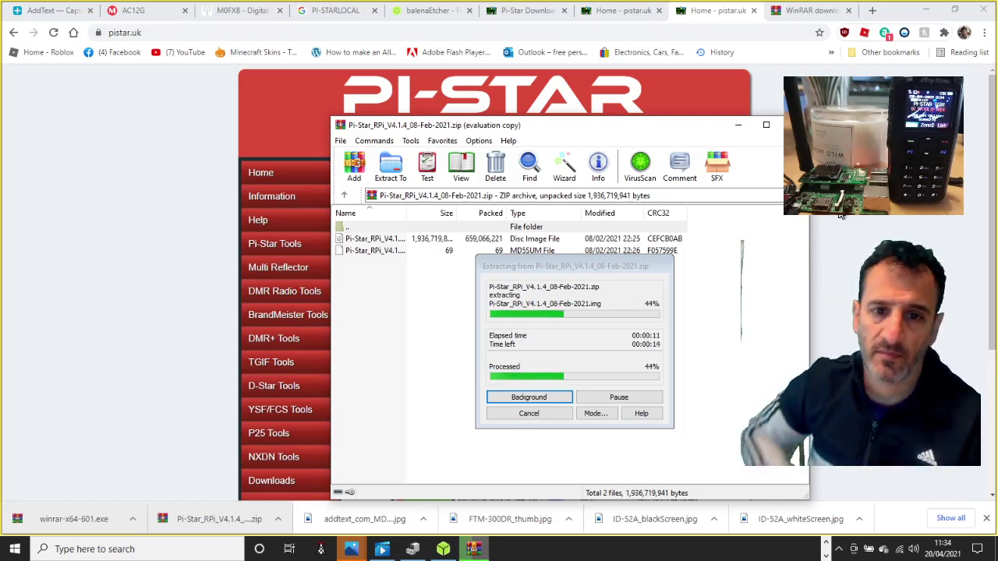
- Minimise WinRAR, check back until extraction completes, then minimise it again
{"action": "left_click", "coordinate": [738, 125]}
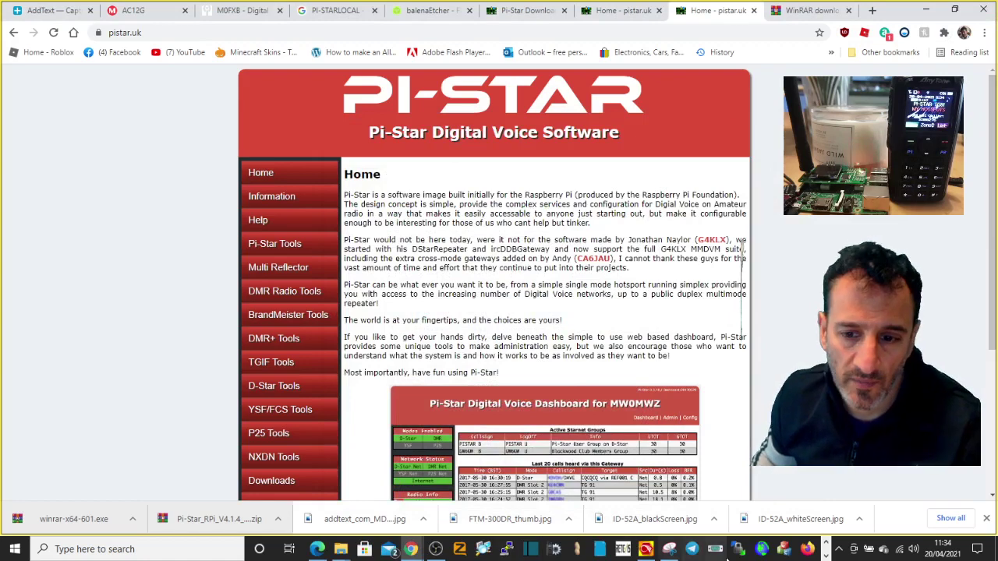
{"action": "left_click", "coordinate": [824, 556]}
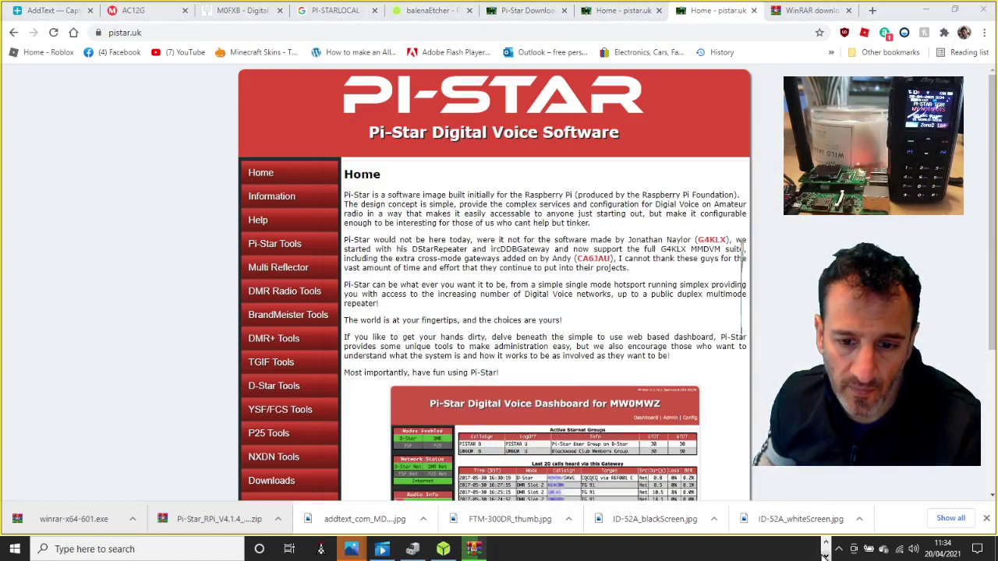
{"action": "left_click", "coordinate": [475, 549]}
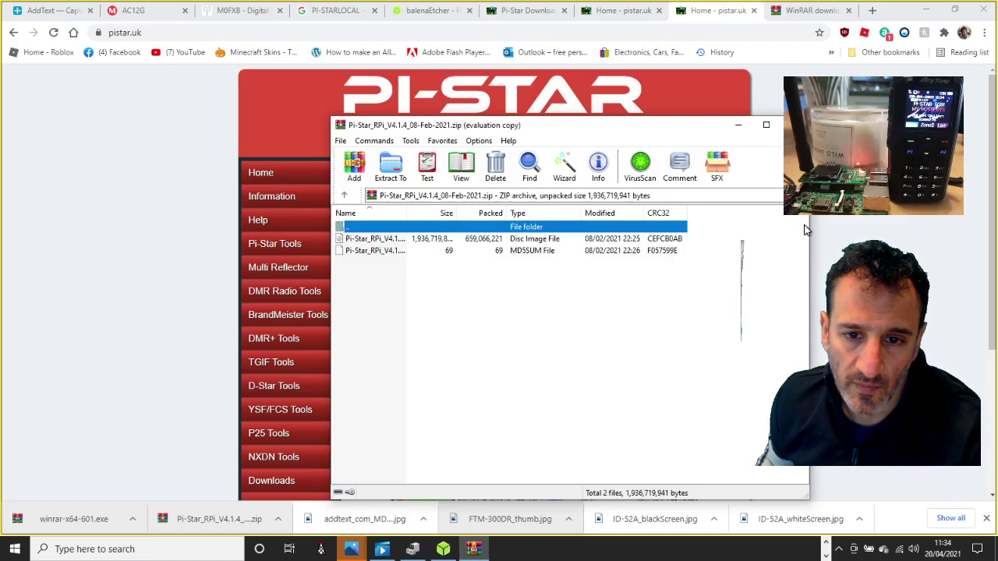
{"action": "left_click", "coordinate": [737, 127]}
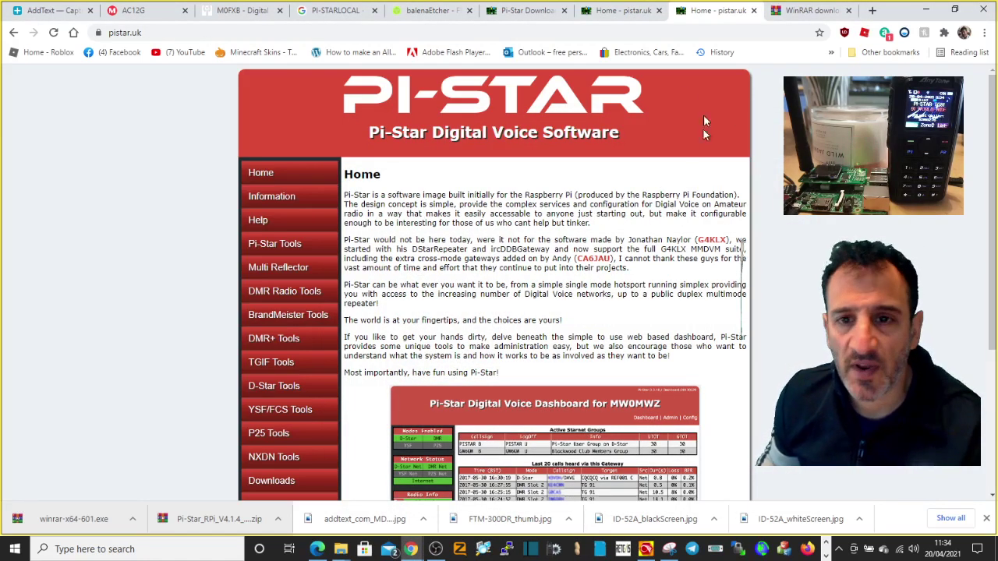
- Launch the balenaEtcher app and move its window to the left
{"action": "left_click", "coordinate": [425, 13]}
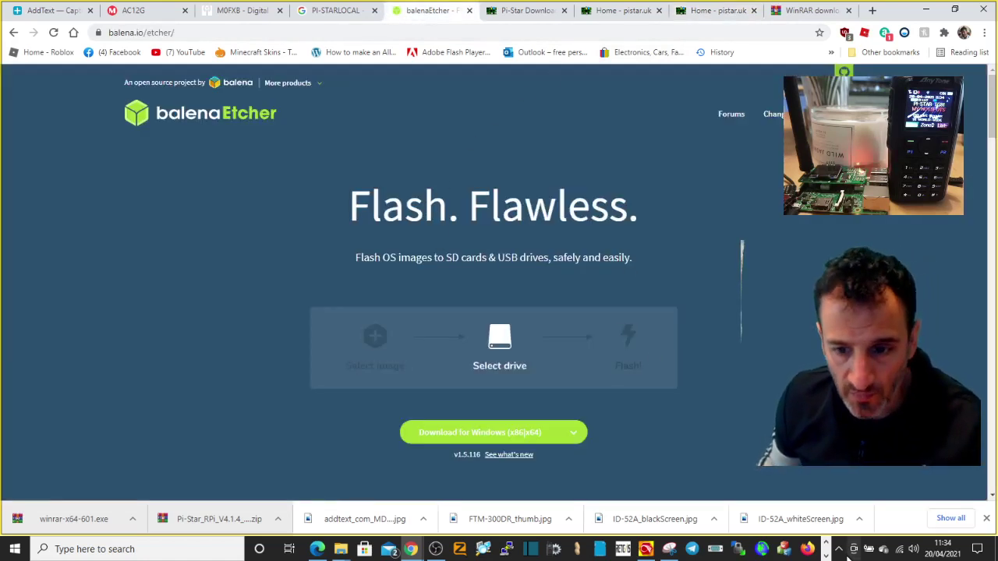
{"action": "left_click", "coordinate": [577, 556]}
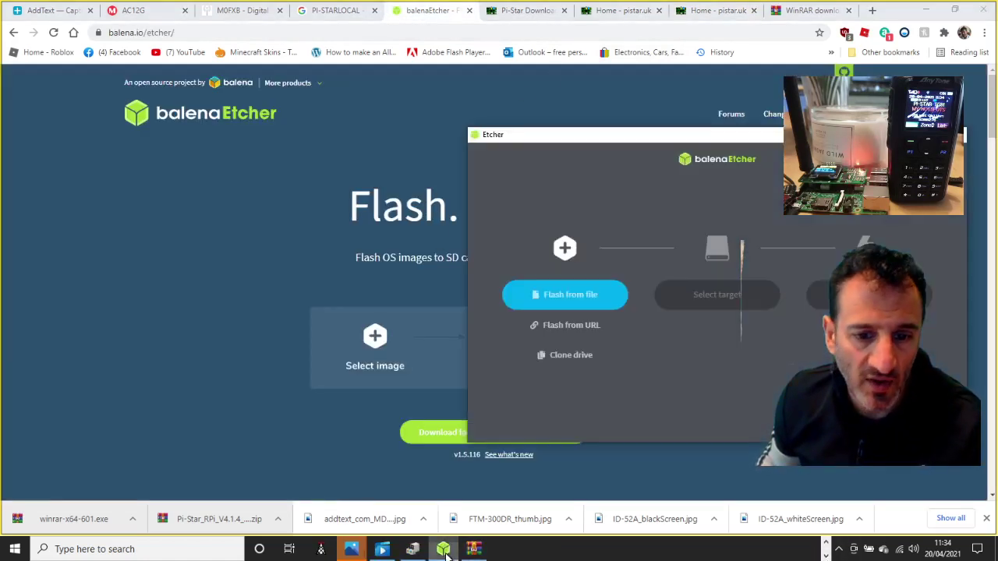
{"action": "left_click_drag", "start_coordinate": [745, 140], "coordinate": [497, 143]}
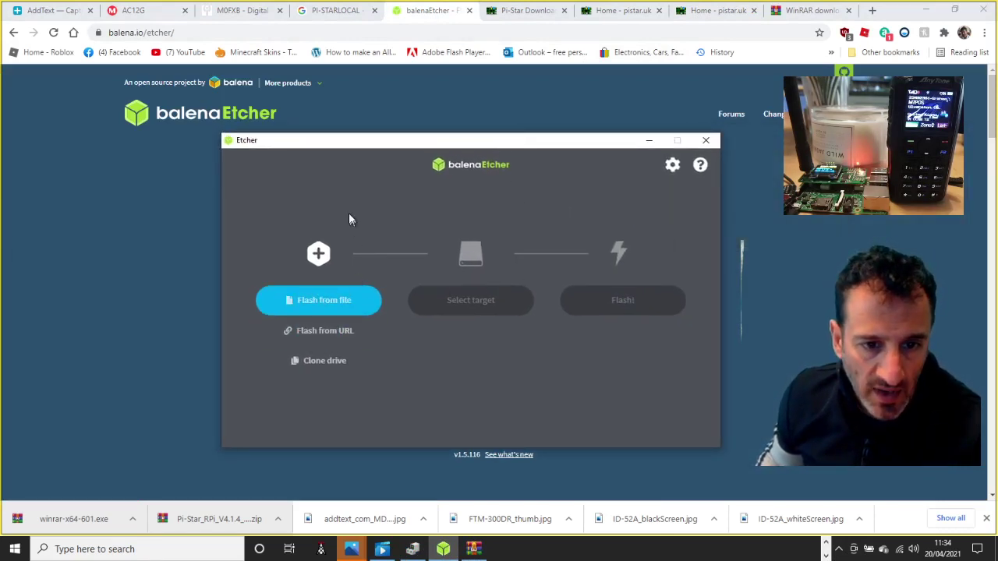
- Load Pi-Star_RPi_V4.1.4_08-Feb-2021.img from Desktop\PISTAR as the image to flash
{"action": "left_click", "coordinate": [316, 303]}
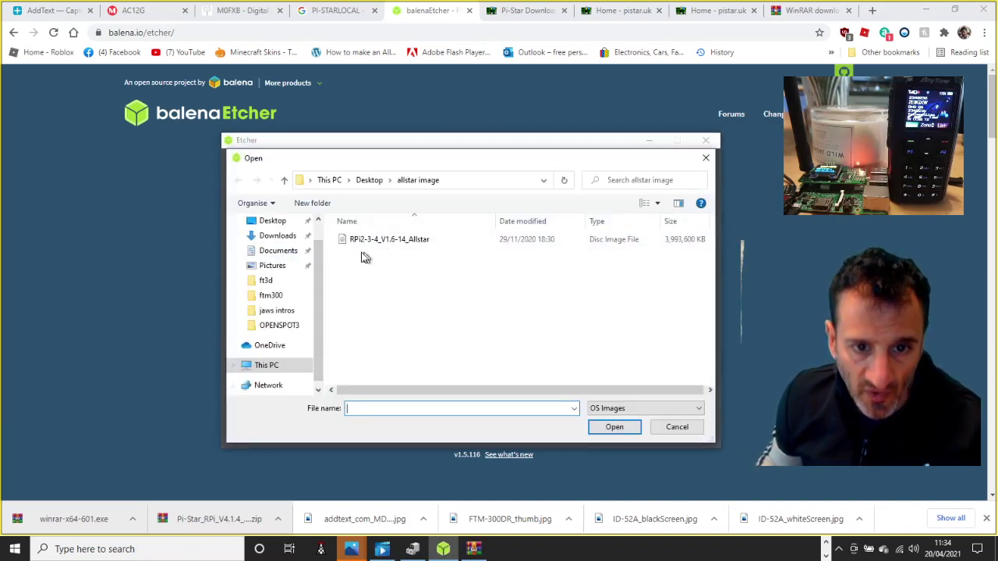
{"action": "scroll", "coordinate": [305, 234], "scroll_direction": "up", "scroll_amount": 1}
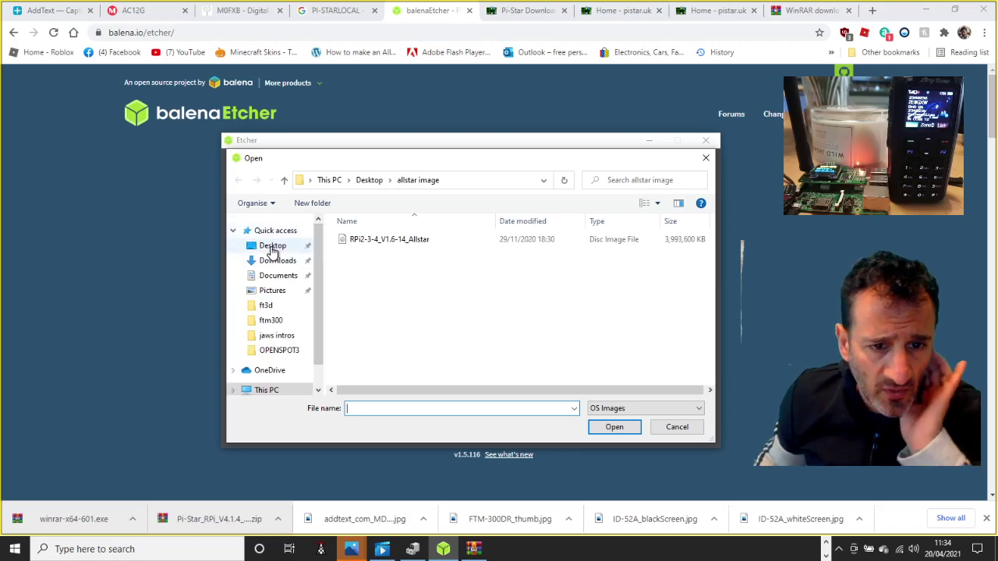
{"action": "left_click", "coordinate": [272, 246]}
{"action": "scroll", "coordinate": [423, 320], "scroll_direction": "down", "scroll_amount": 3}
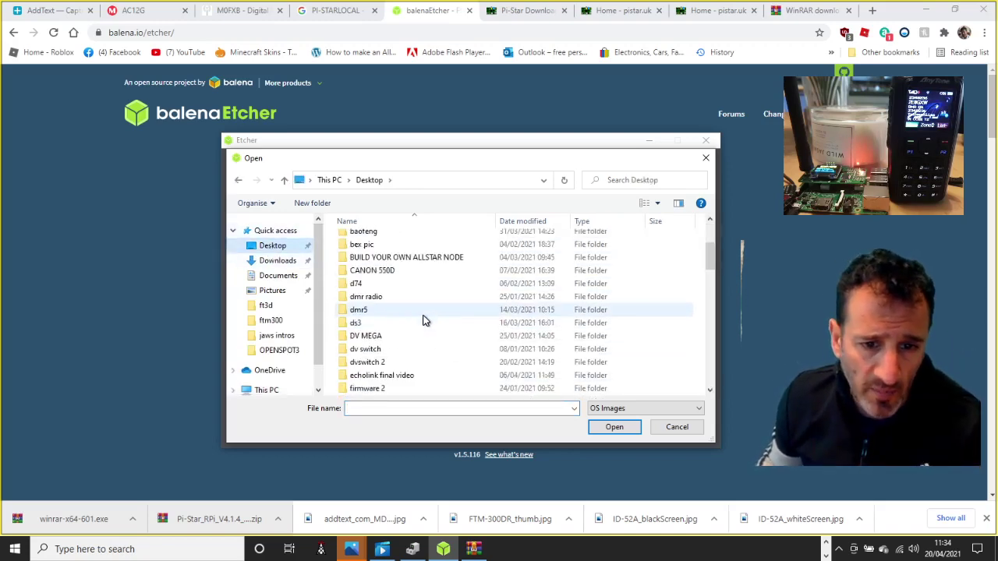
{"action": "scroll", "coordinate": [423, 320], "scroll_direction": "down", "scroll_amount": 12}
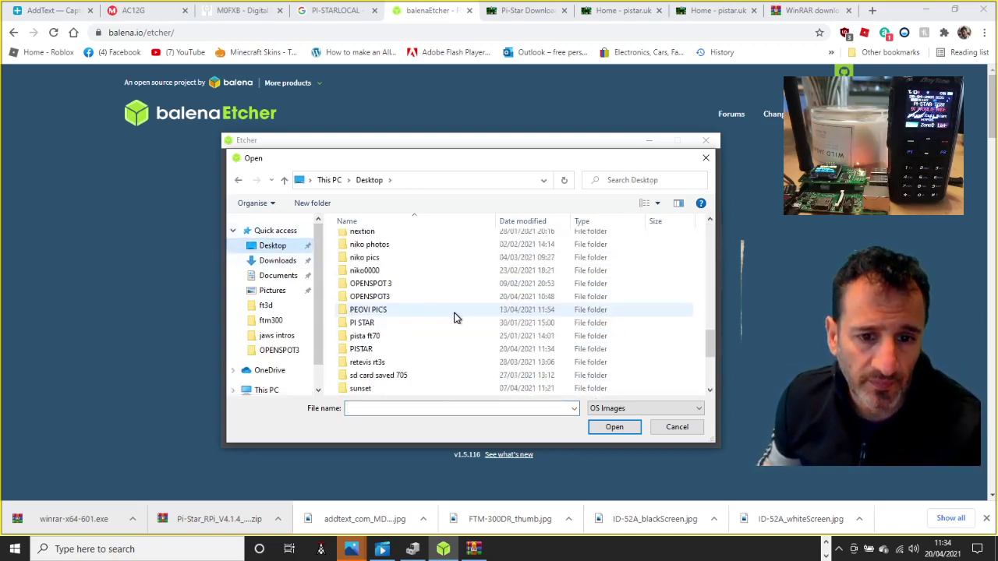
{"action": "double_click", "coordinate": [360, 349]}
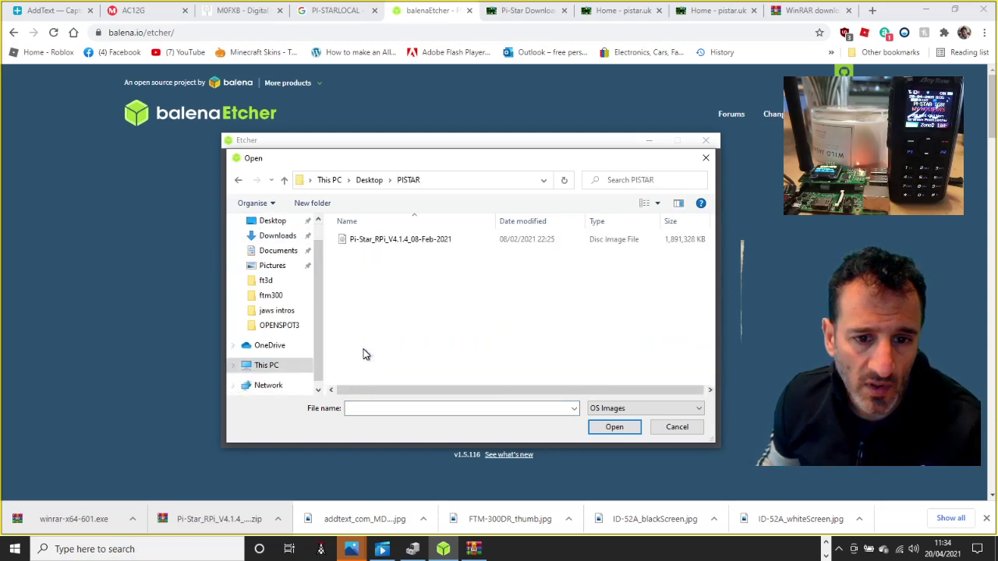
{"action": "double_click", "coordinate": [369, 239]}
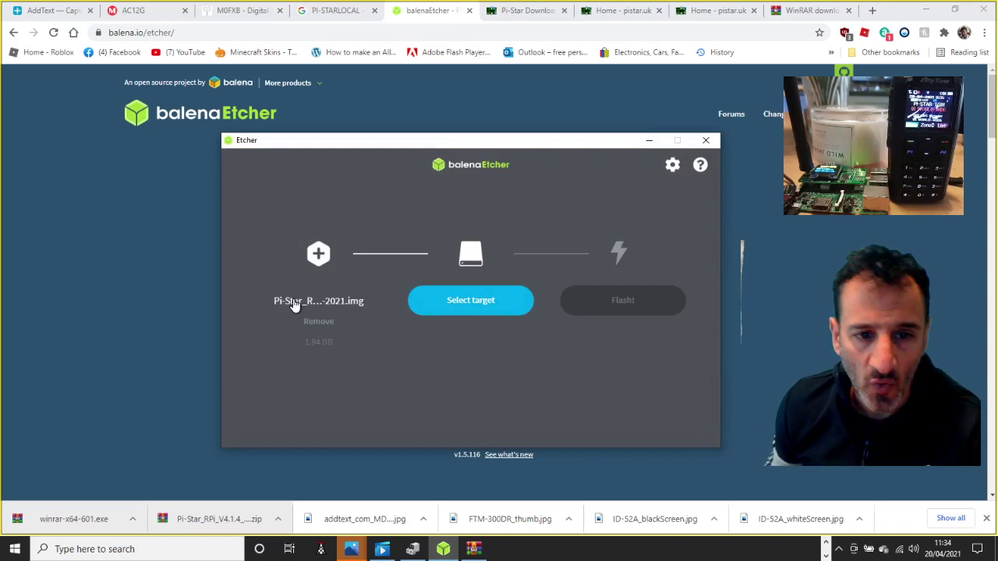
{"action": "left_click", "coordinate": [482, 307]}
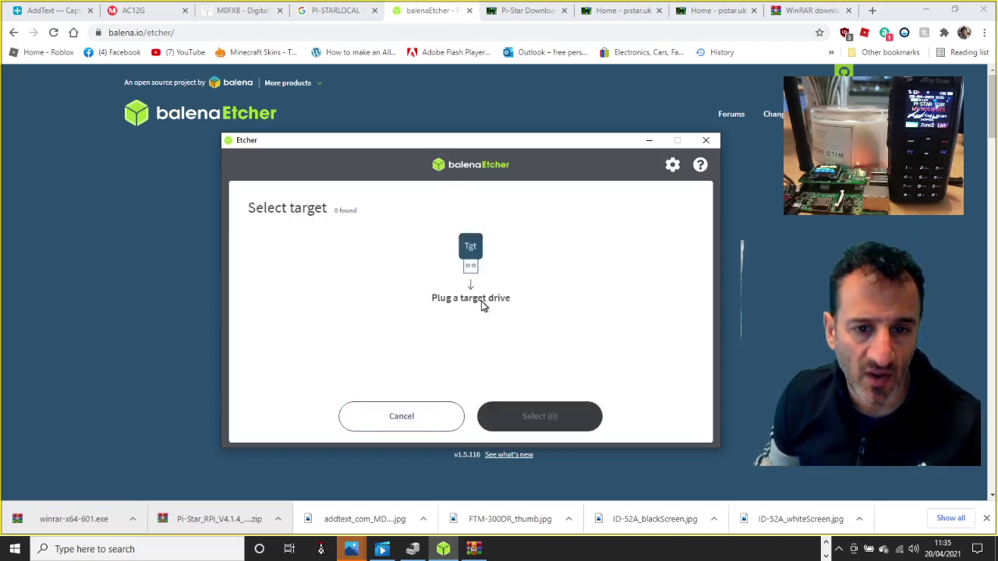
{"action": "left_click", "coordinate": [707, 141]}
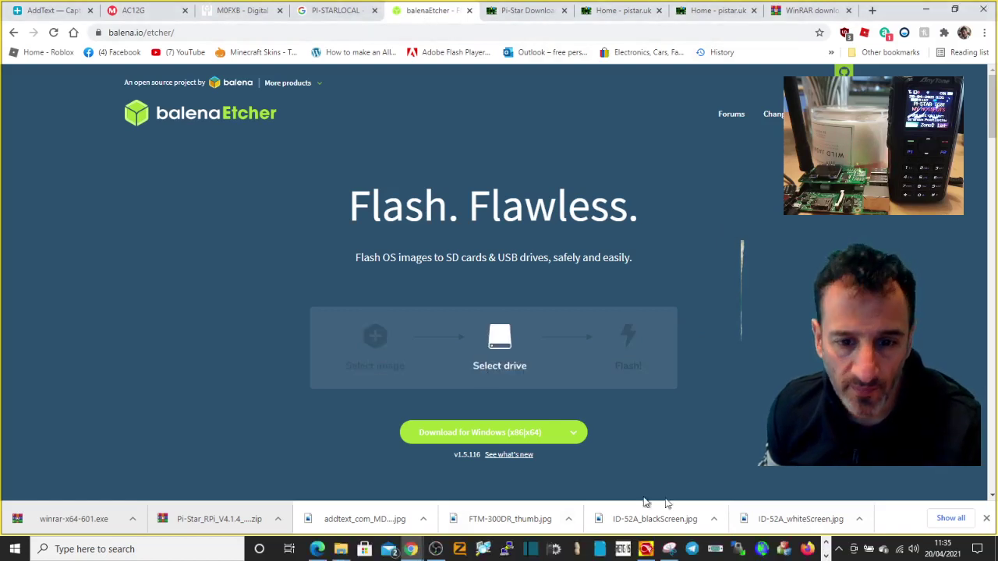
{"action": "left_click", "coordinate": [828, 543]}
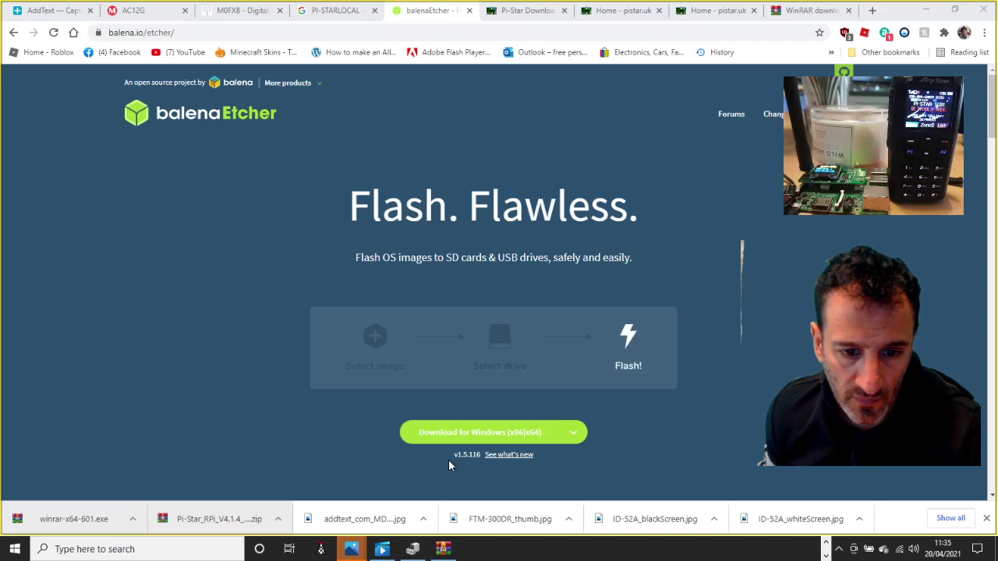
{"action": "left_click", "coordinate": [69, 551]}
{"action": "type", "text": "BALENA"}
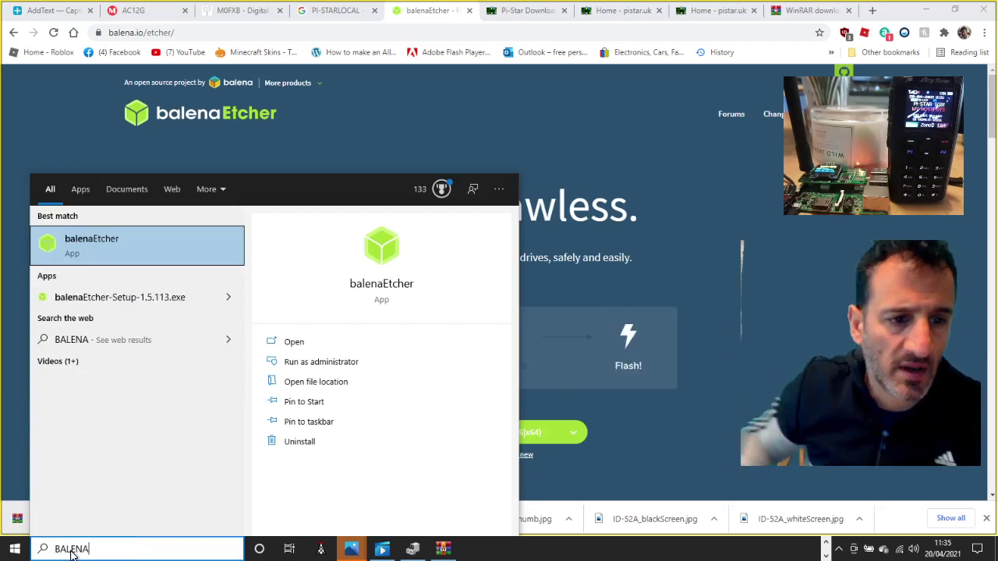
{"action": "left_click", "coordinate": [93, 242]}
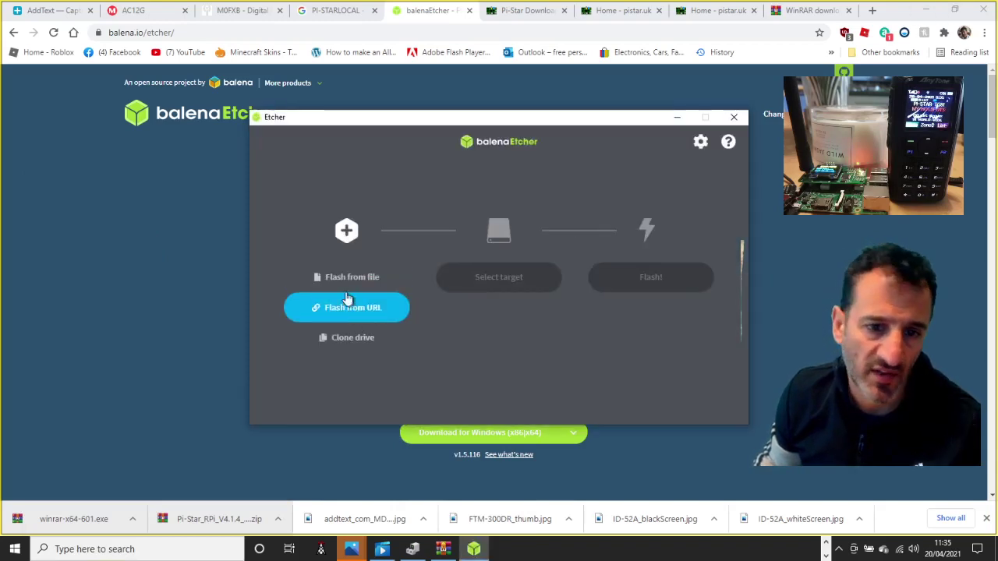
{"action": "left_click", "coordinate": [343, 279]}
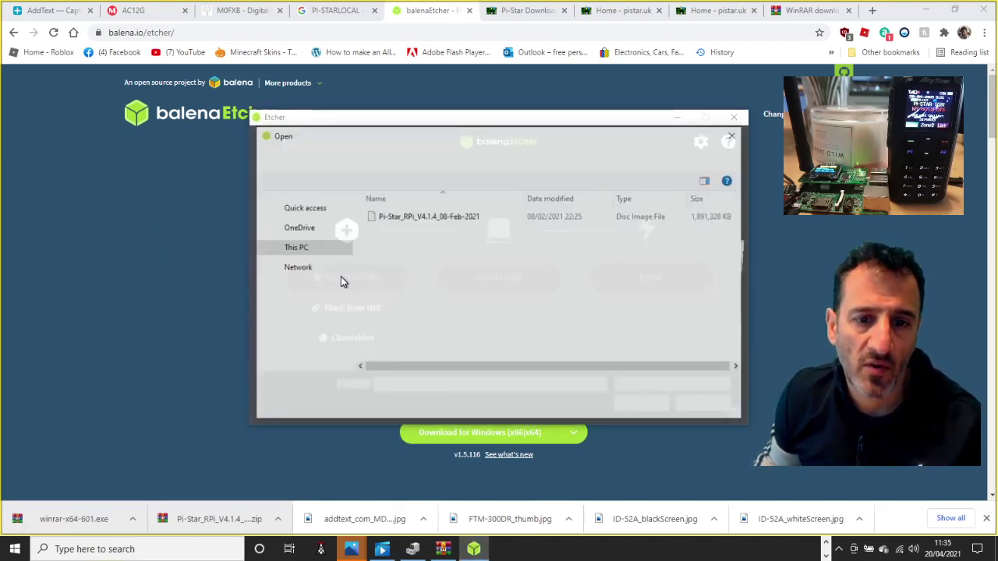
{"action": "left_click", "coordinate": [406, 215]}
{"action": "double_click", "coordinate": [407, 216]}
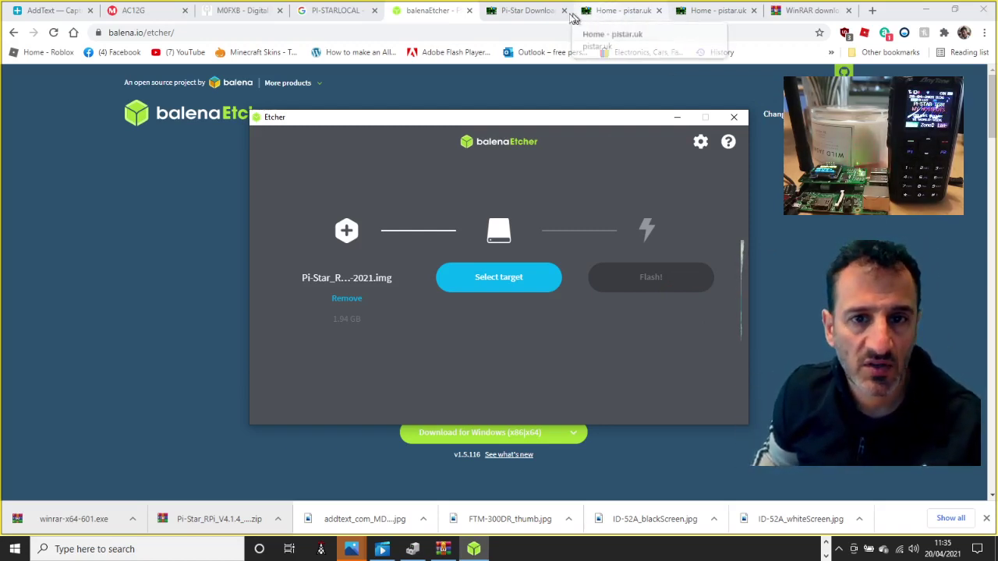
- Go from the PI-STARLOCAL search results to the Pi-Star WiFi Builder page
{"action": "left_click", "coordinate": [320, 12]}
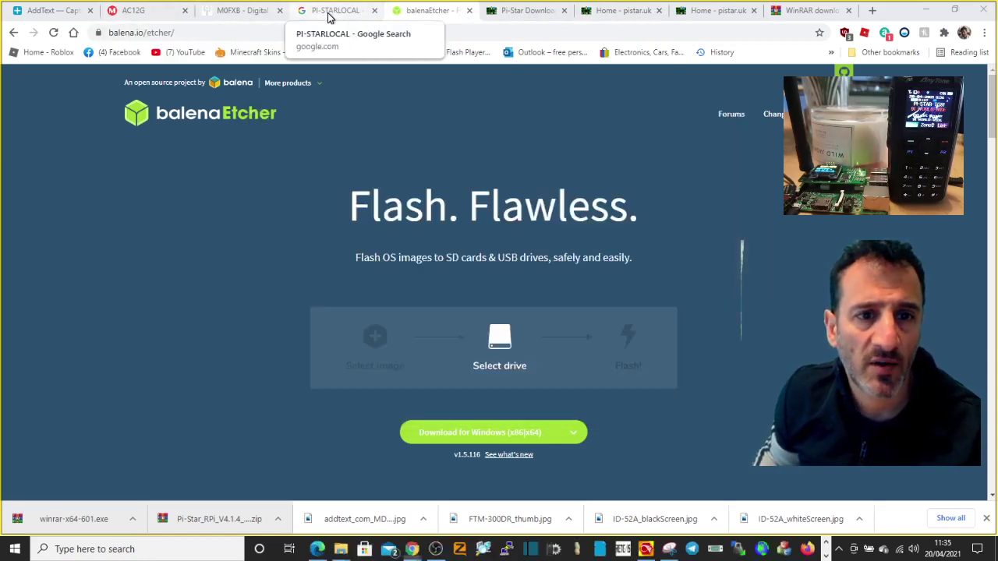
{"action": "left_click", "coordinate": [162, 225]}
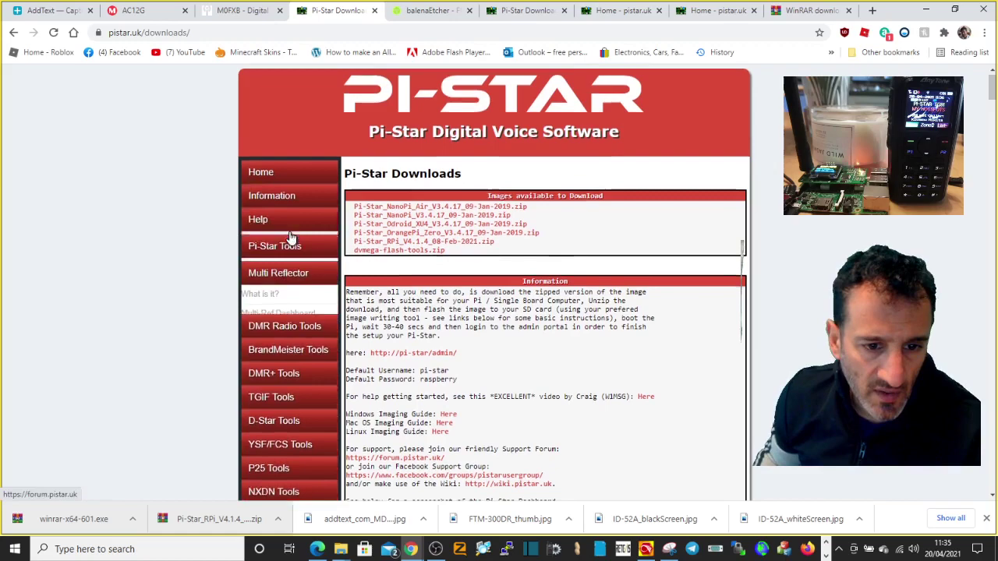
{"action": "scroll", "coordinate": [289, 242], "scroll_direction": "down", "scroll_amount": 2}
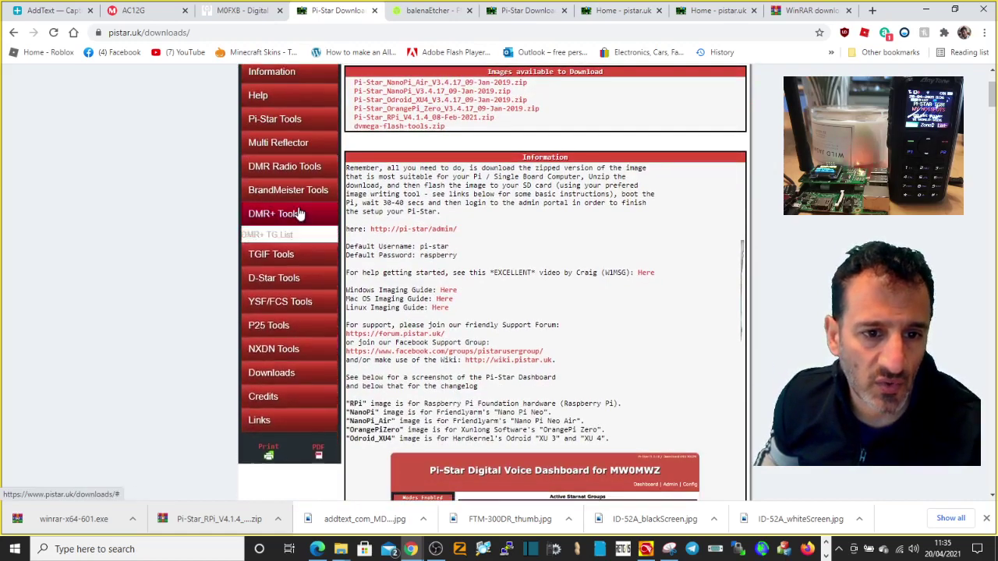
{"action": "scroll", "coordinate": [285, 150], "scroll_direction": "up", "scroll_amount": 2}
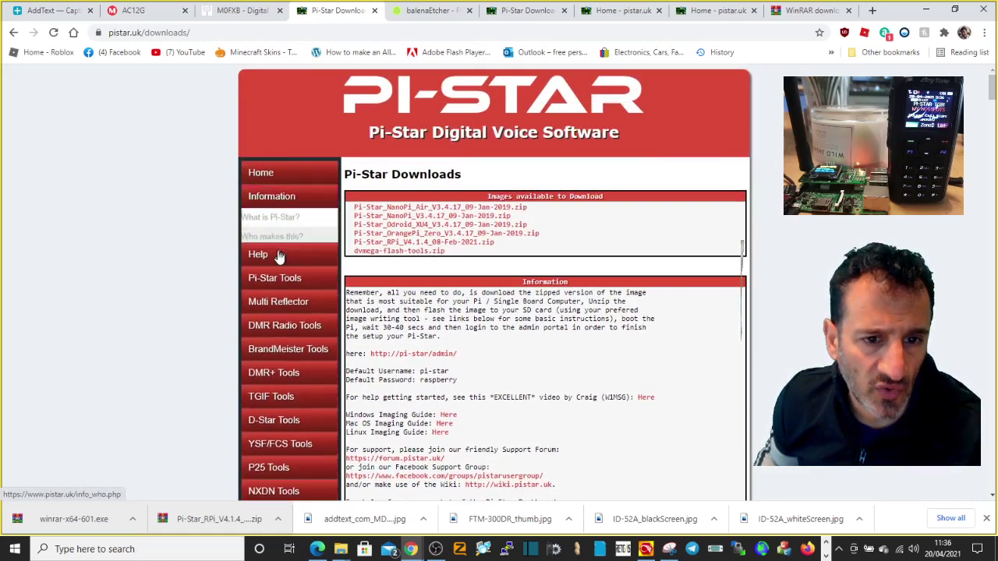
{"action": "mouse_move", "coordinate": [277, 245]}
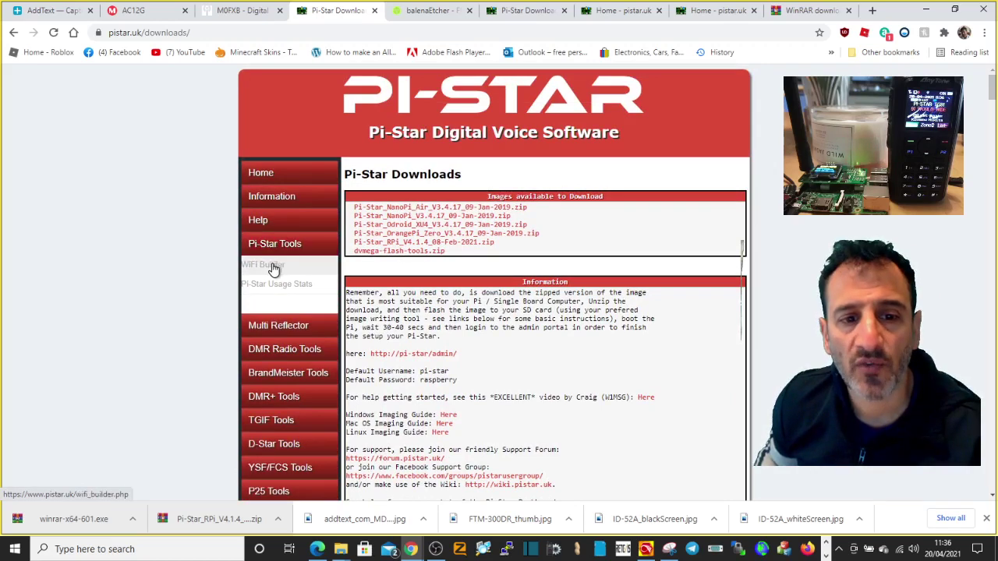
{"action": "left_click", "coordinate": [273, 266]}
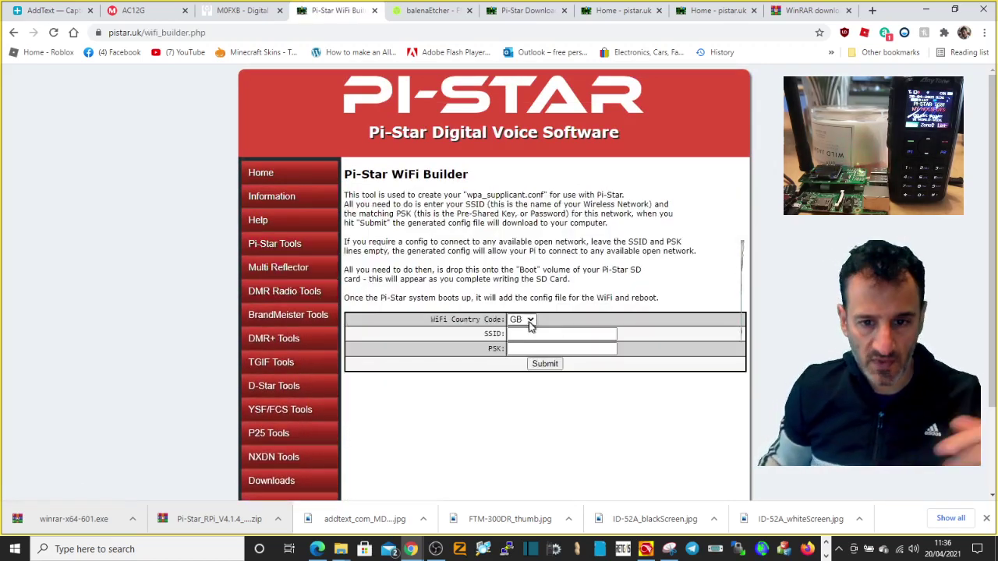
- Enter SSID HOME ROUTER and the WiFi password, then generate the wpa_supplicant config file
{"action": "left_click", "coordinate": [553, 333]}
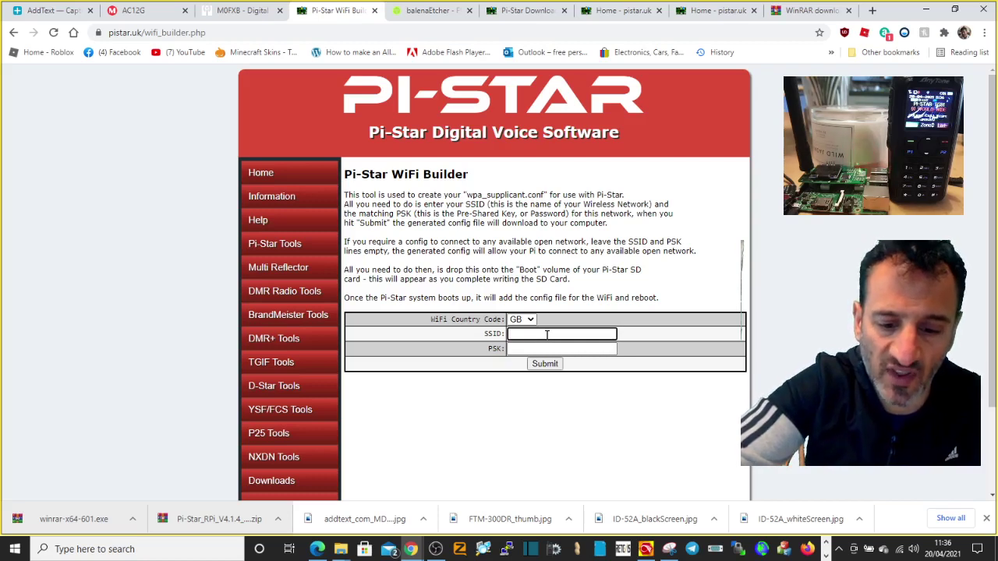
{"action": "type", "text": "HO"}
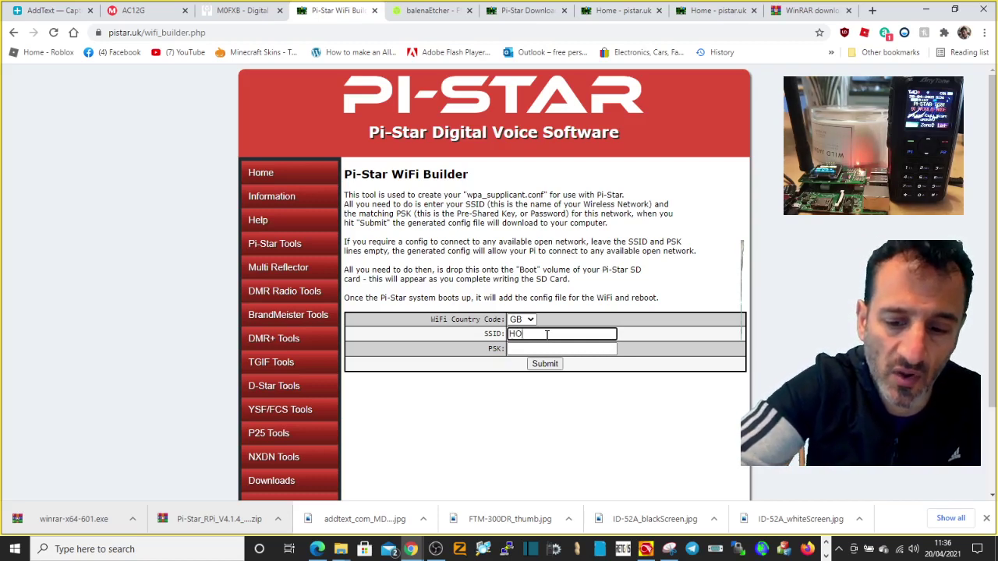
{"action": "type", "text": "ME ROUTER"}
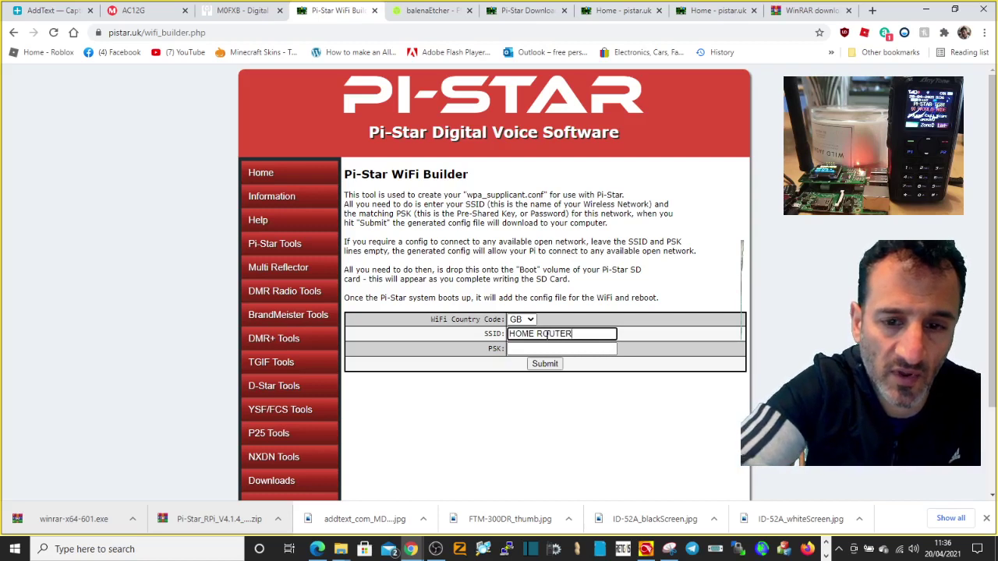
{"action": "left_click", "coordinate": [549, 350]}
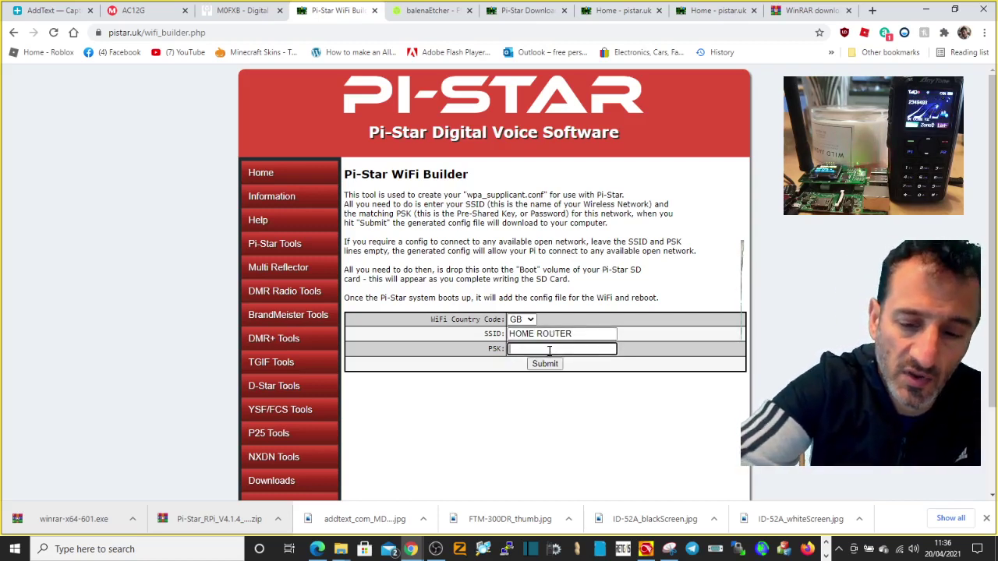
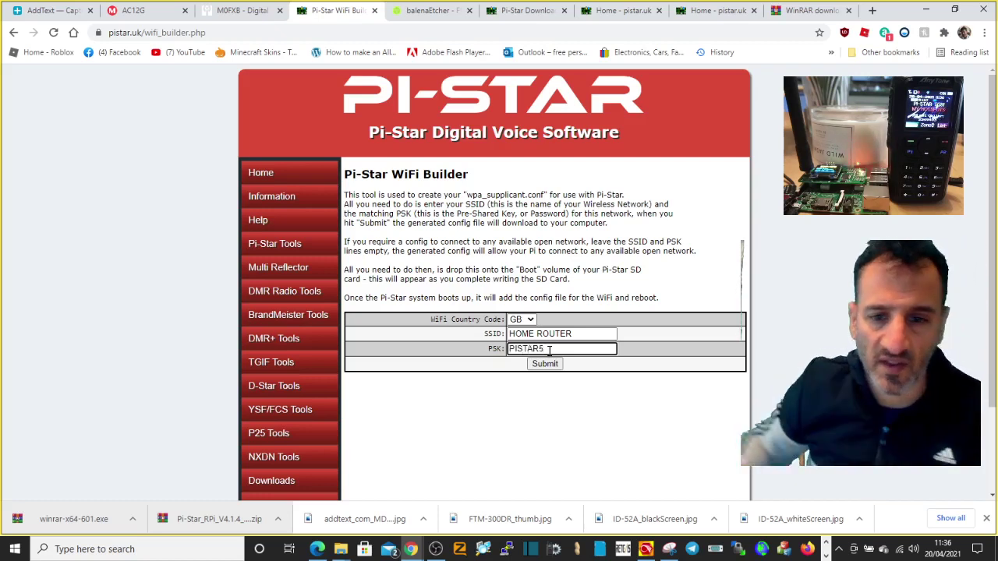
{"action": "left_click", "coordinate": [541, 364]}
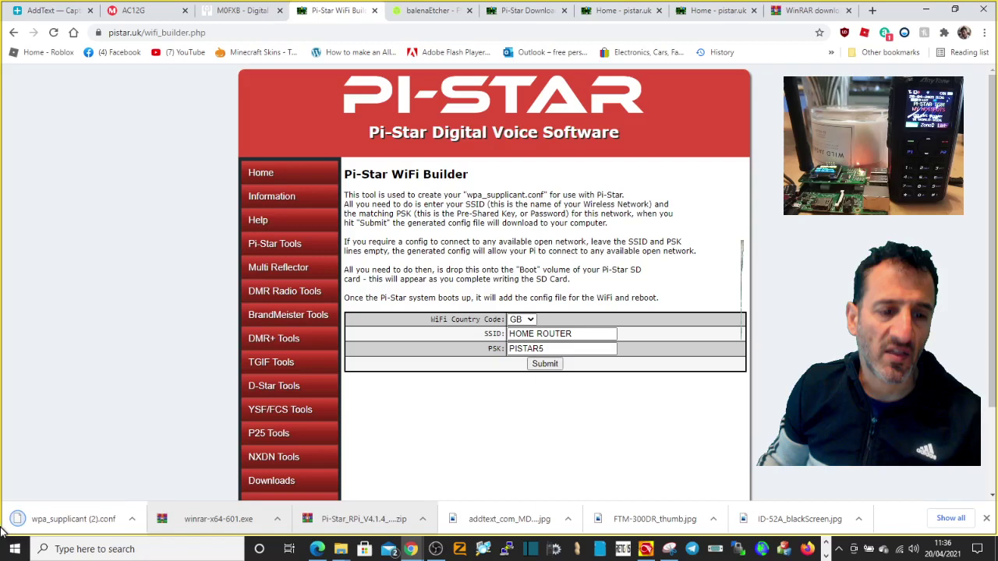
{"action": "left_click", "coordinate": [133, 518]}
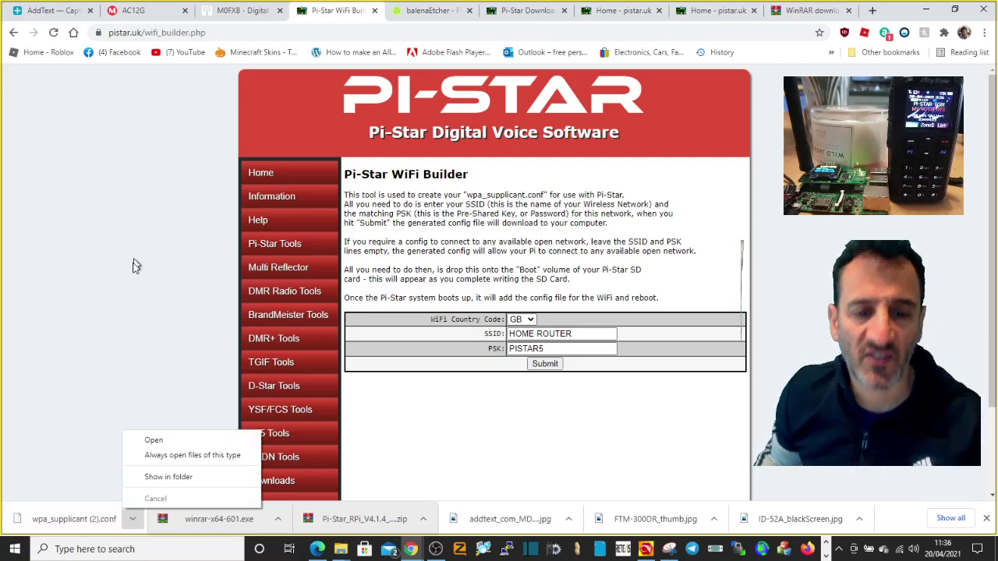
{"action": "left_click", "coordinate": [827, 337]}
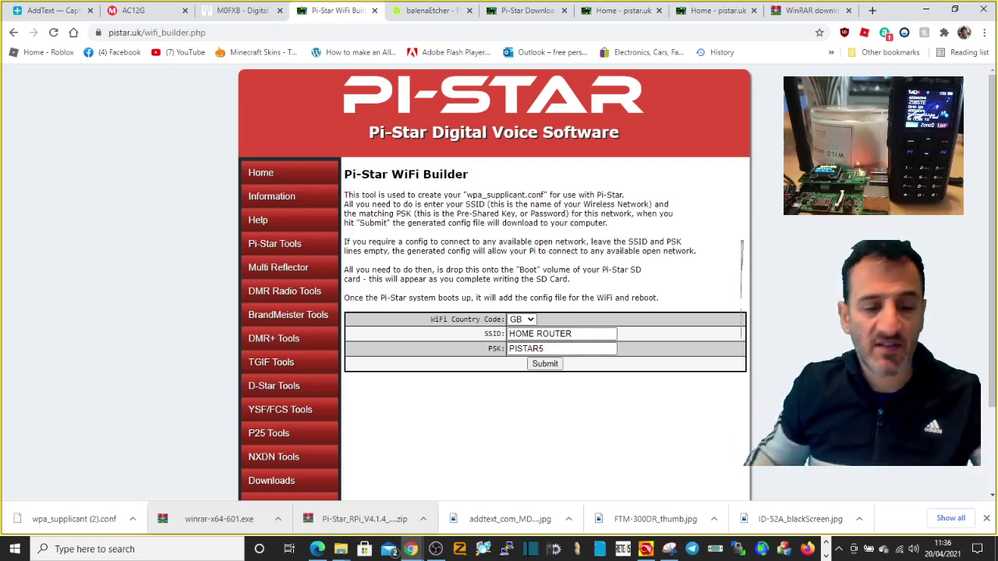
- Search Google for ADVANCED IP SCANNER and open the official advanced-ip-scanner.com site
{"action": "left_click", "coordinate": [874, 16]}
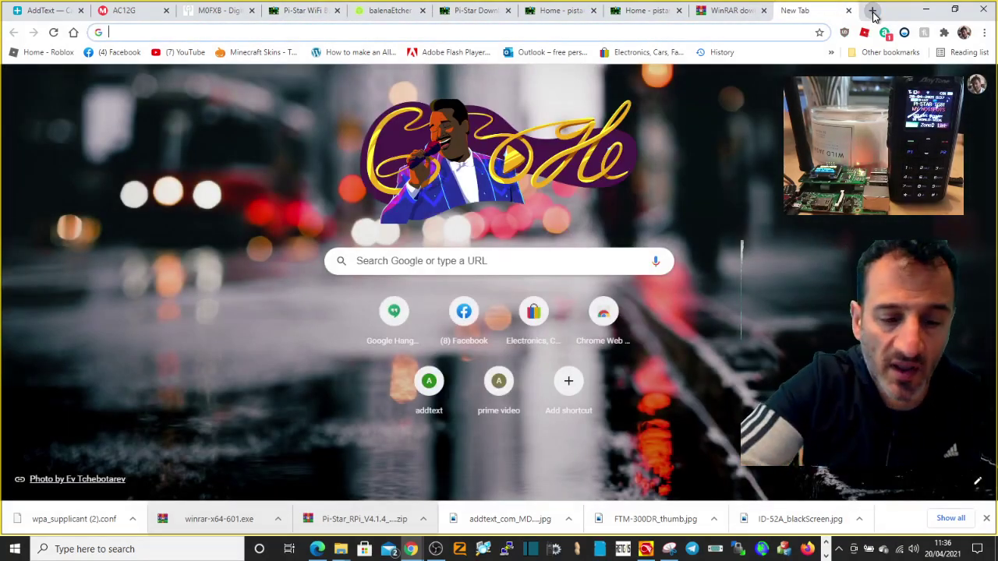
{"action": "type", "text": "ADVAN"}
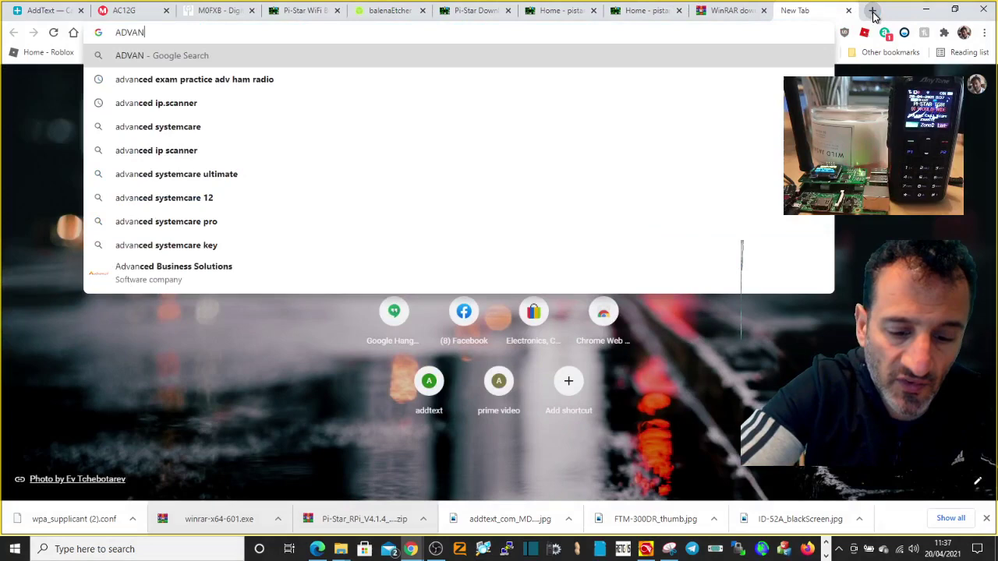
{"action": "type", "text": "CED IP"}
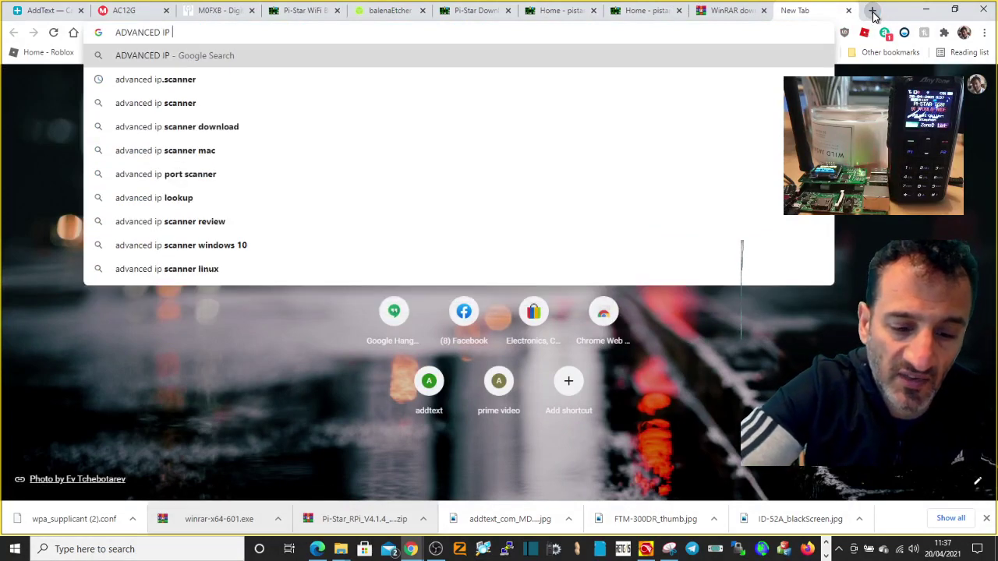
{"action": "type", "text": " SCANNER"}
{"action": "key", "text": "Return"}
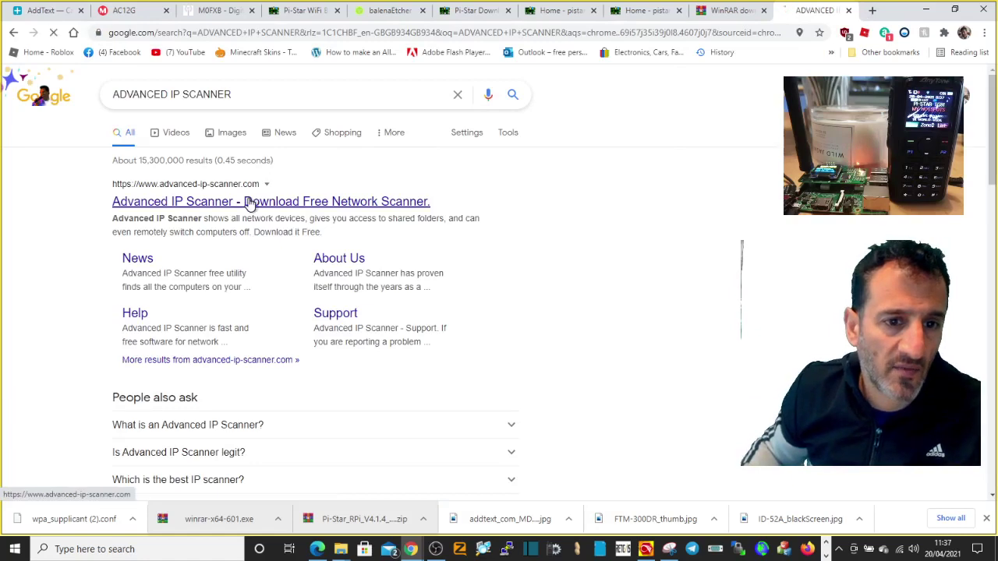
{"action": "left_click", "coordinate": [248, 202]}
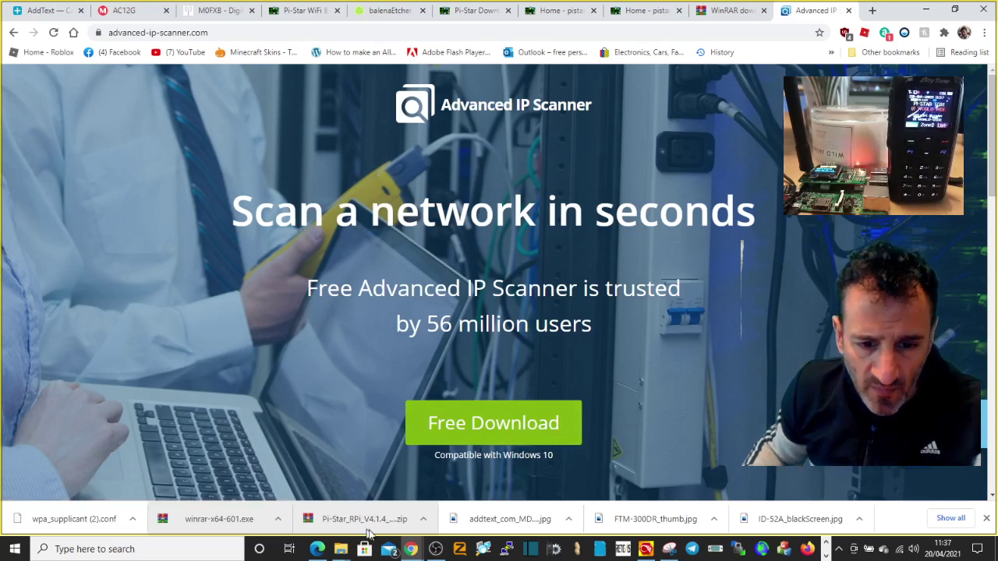
- Download and keep the Advanced IP Scanner installer, then install it, replacing the previous installation
{"action": "left_click", "coordinate": [491, 441]}
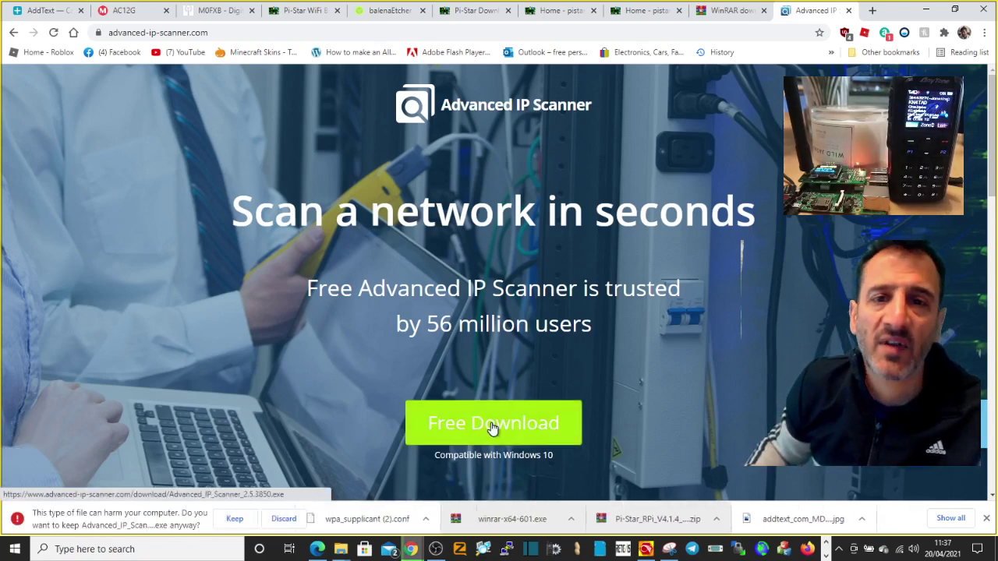
{"action": "left_click", "coordinate": [236, 519]}
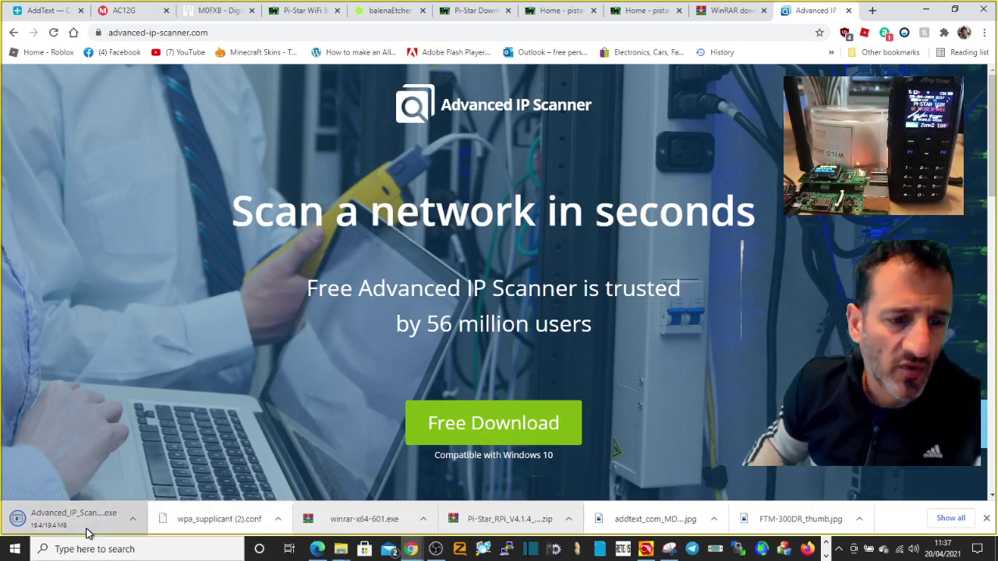
{"action": "left_click", "coordinate": [86, 533]}
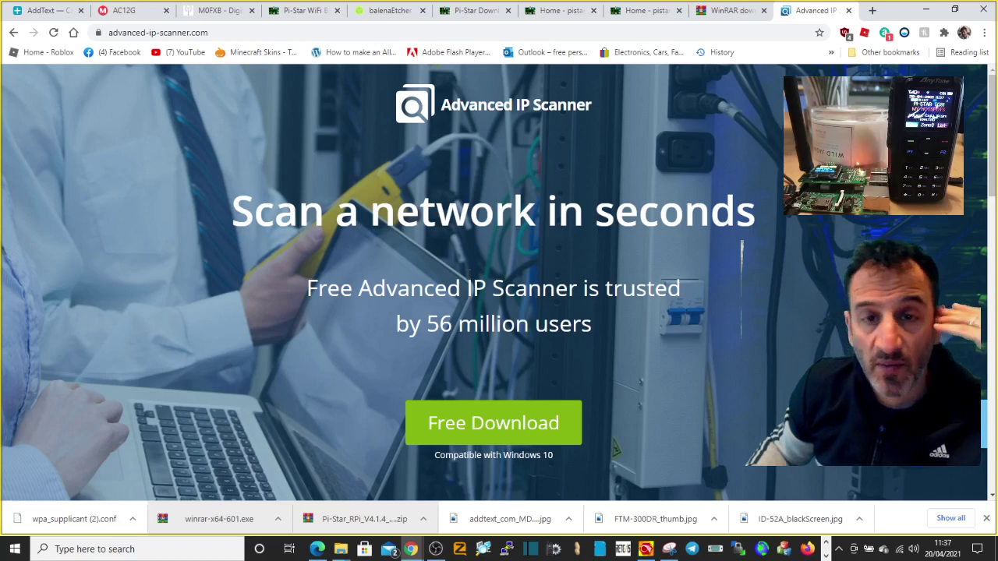
{"action": "left_click", "coordinate": [531, 301]}
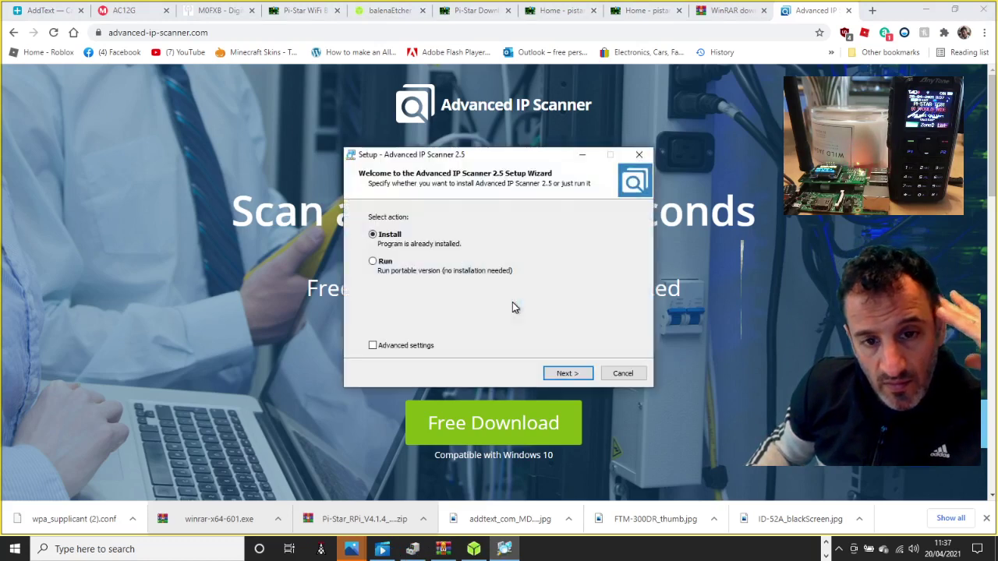
{"action": "left_click", "coordinate": [567, 375]}
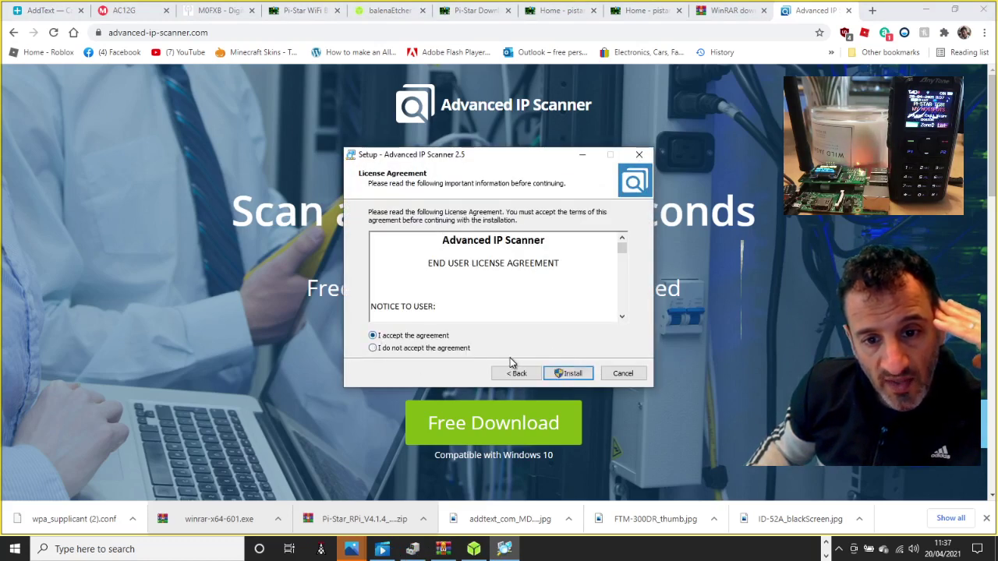
{"action": "left_click", "coordinate": [555, 373]}
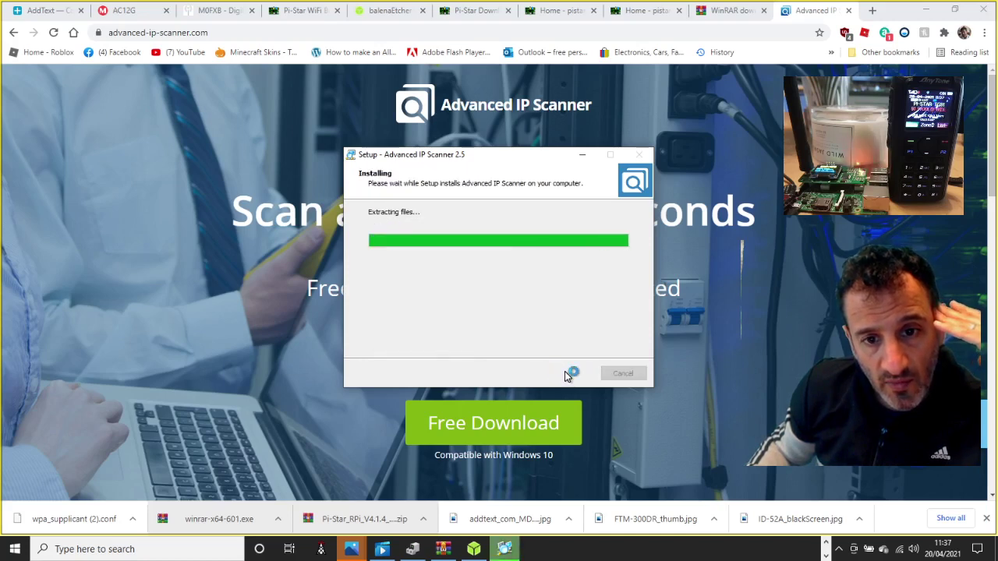
{"action": "left_click", "coordinate": [472, 300]}
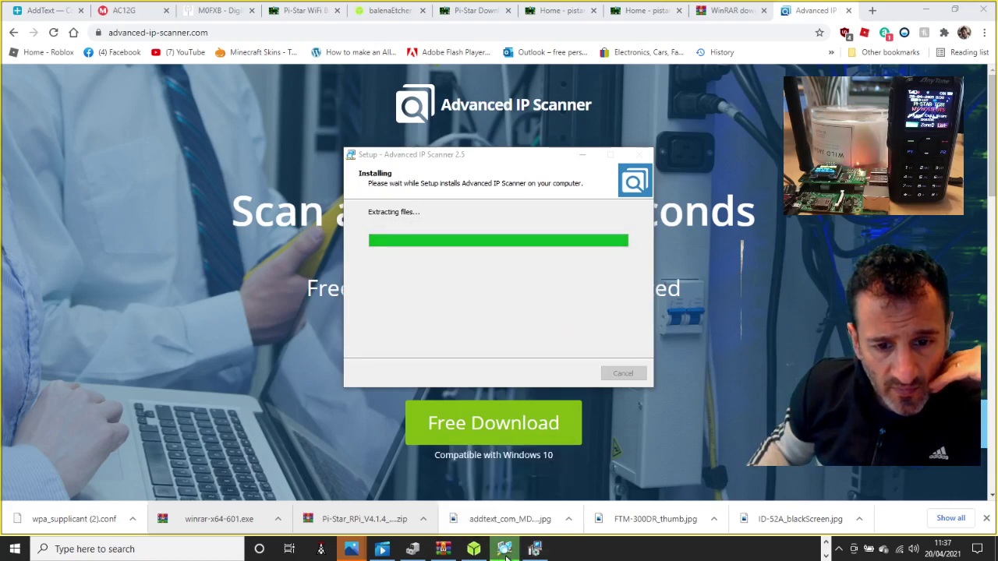
- Launch Advanced IP Scanner by searching 'IP' in the Start menu
{"action": "left_click", "coordinate": [107, 548]}
{"action": "type", "text": "IP"}
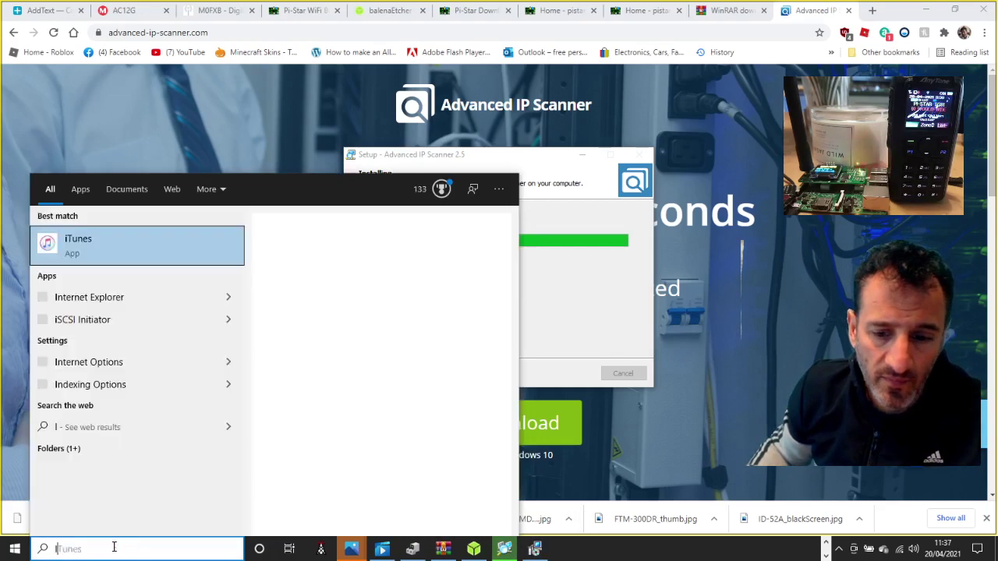
{"action": "left_click", "coordinate": [121, 248]}
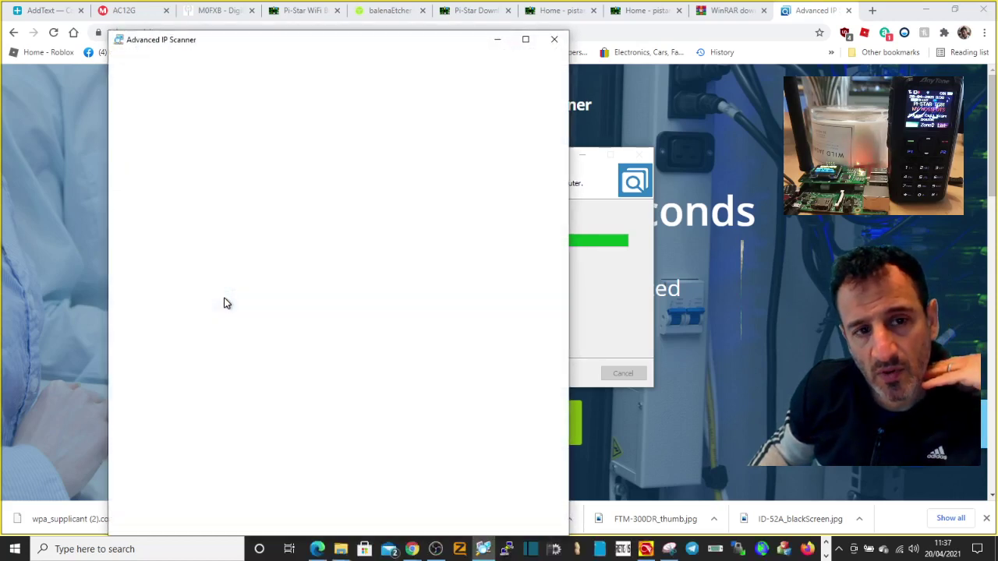
- Scan the maximised network view, copy PI-STARDMR's IP 192.168.1.105, and minimise the scanner
{"action": "left_click", "coordinate": [526, 41]}
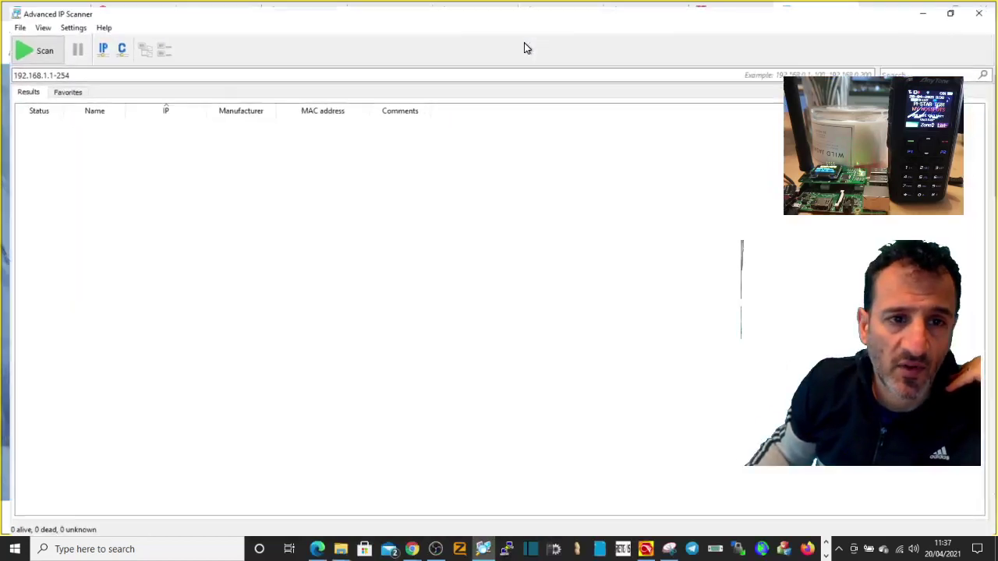
{"action": "left_click", "coordinate": [27, 44]}
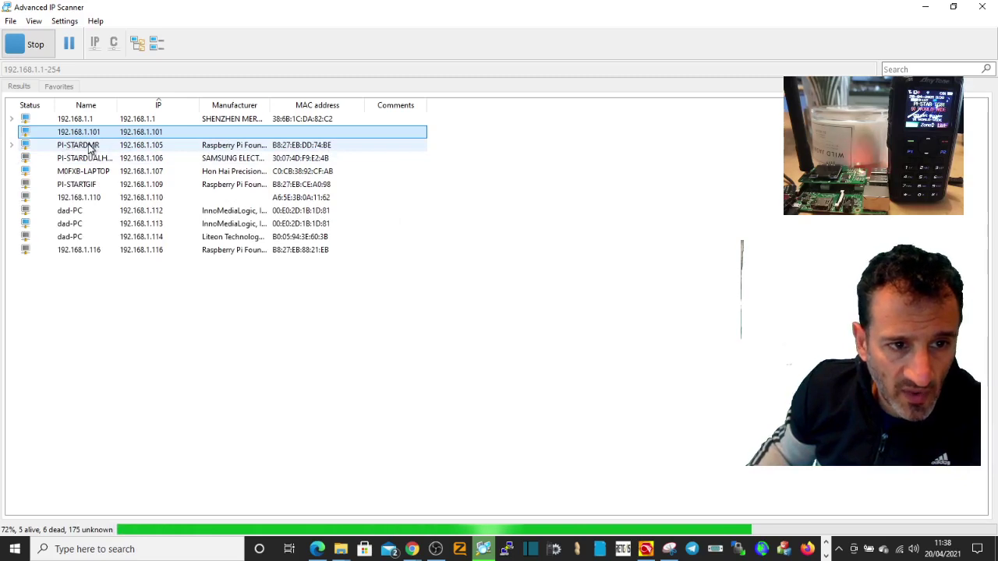
{"action": "left_click", "coordinate": [128, 146]}
{"action": "right_click", "coordinate": [128, 146]}
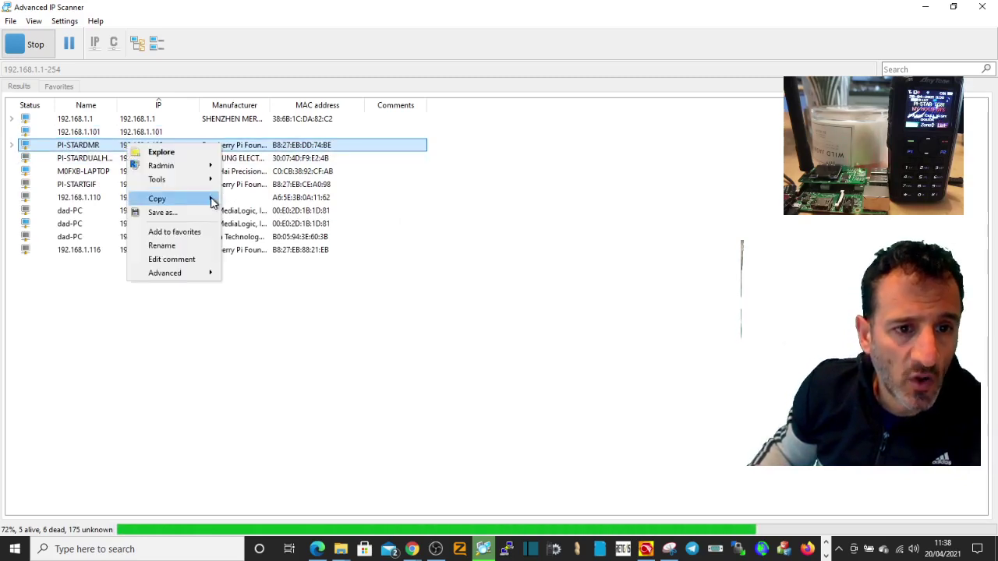
{"action": "mouse_move", "coordinate": [194, 198]}
{"action": "left_click", "coordinate": [249, 233]}
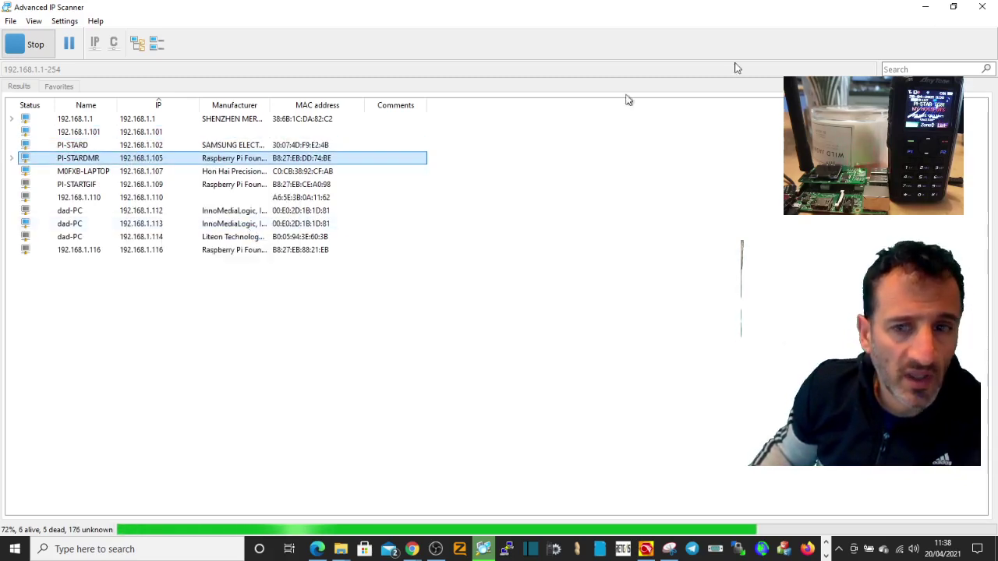
{"action": "left_click", "coordinate": [926, 8]}
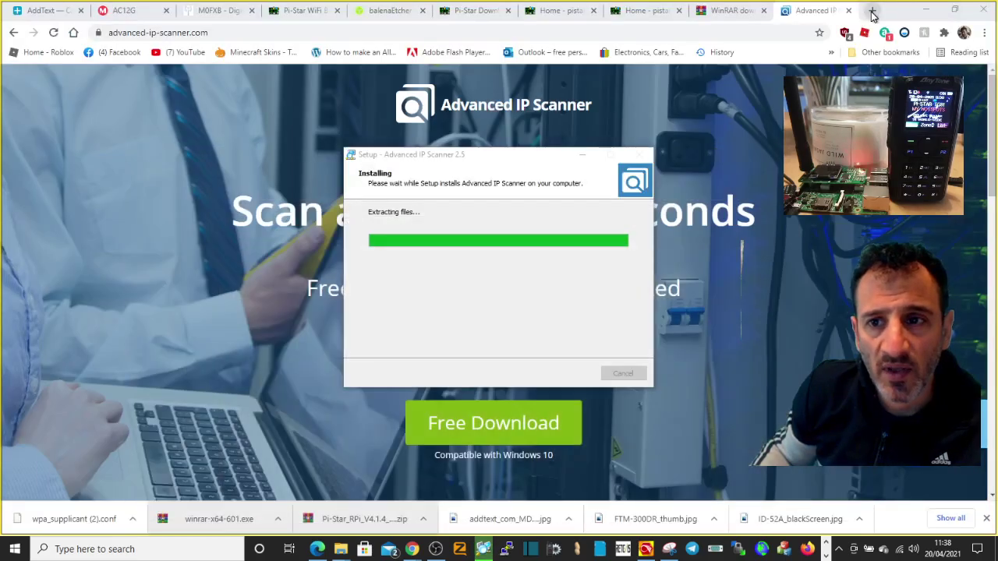
- Paste the copied IP 192.168.1.105 into a new Chrome tab's address bar and load it
{"action": "left_click", "coordinate": [873, 13]}
{"action": "right_click", "coordinate": [187, 32]}
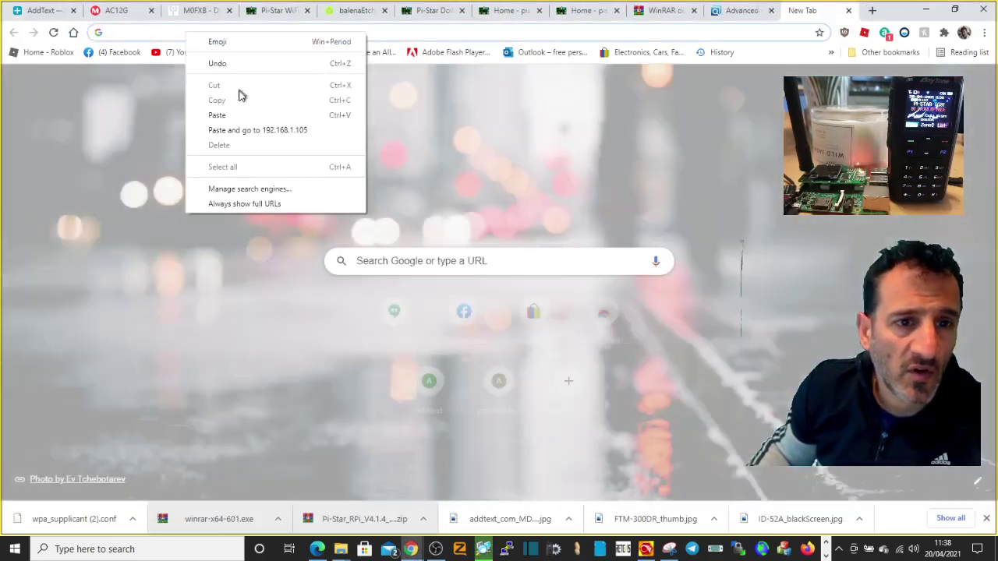
{"action": "left_click", "coordinate": [232, 116]}
{"action": "left_click", "coordinate": [280, 56]}
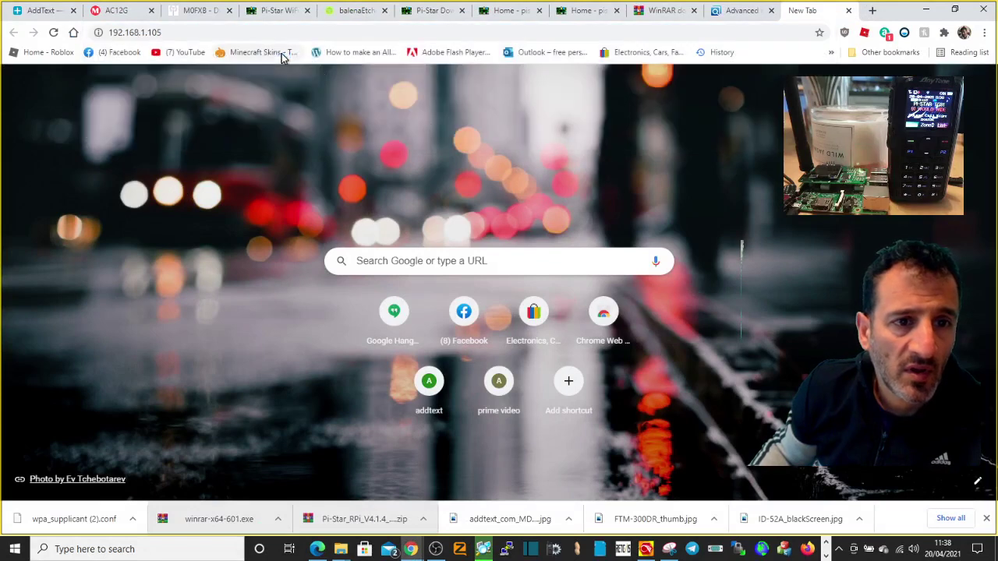